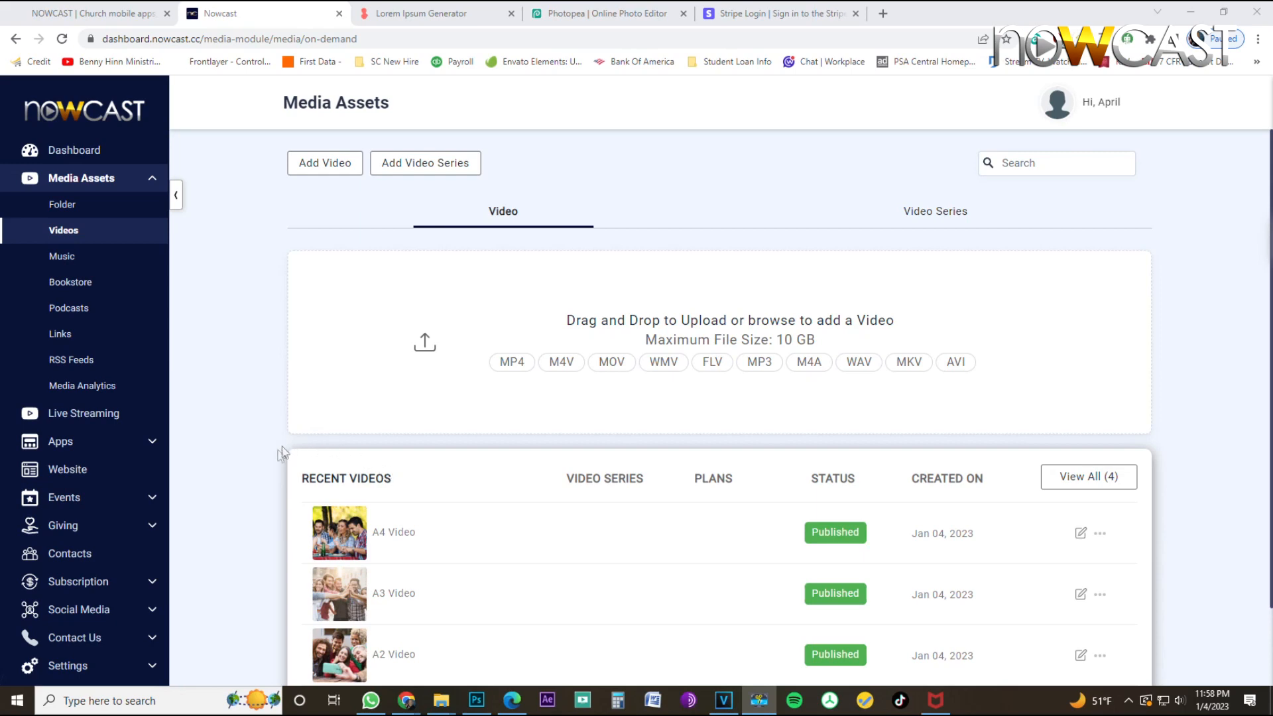
scroll(262, 472, down, 2)
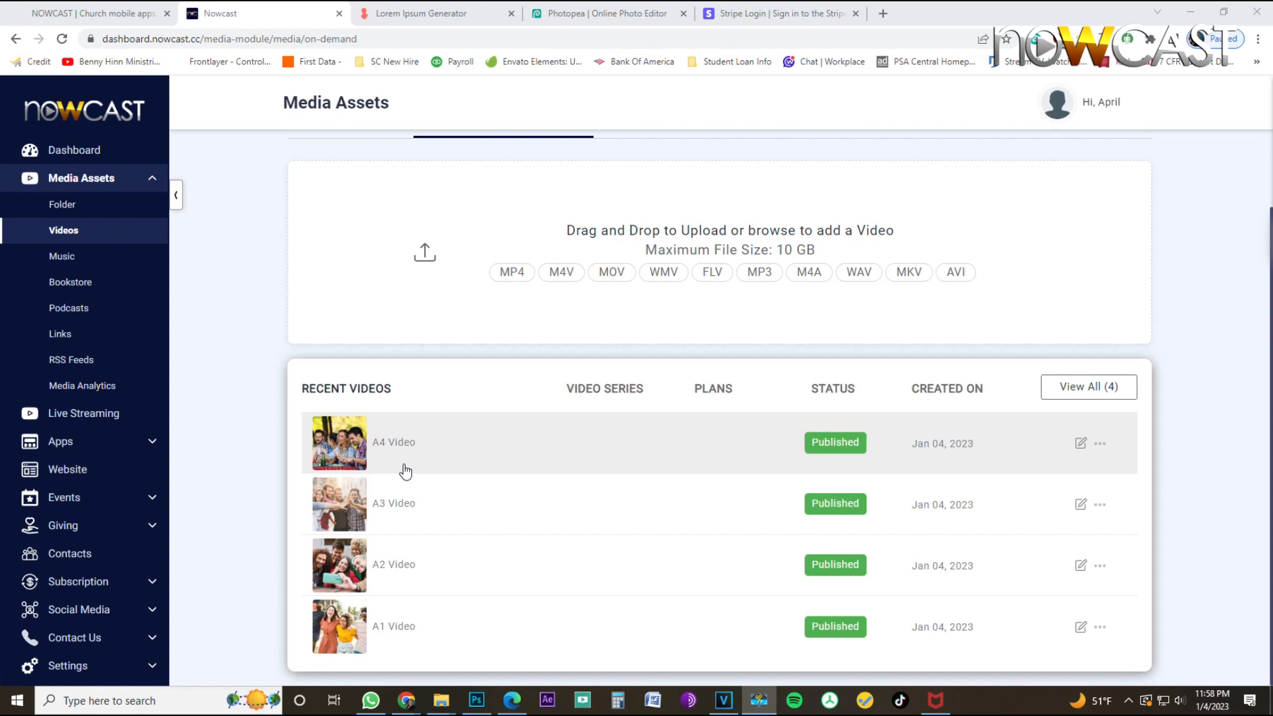
scroll(406, 471, up, 1)
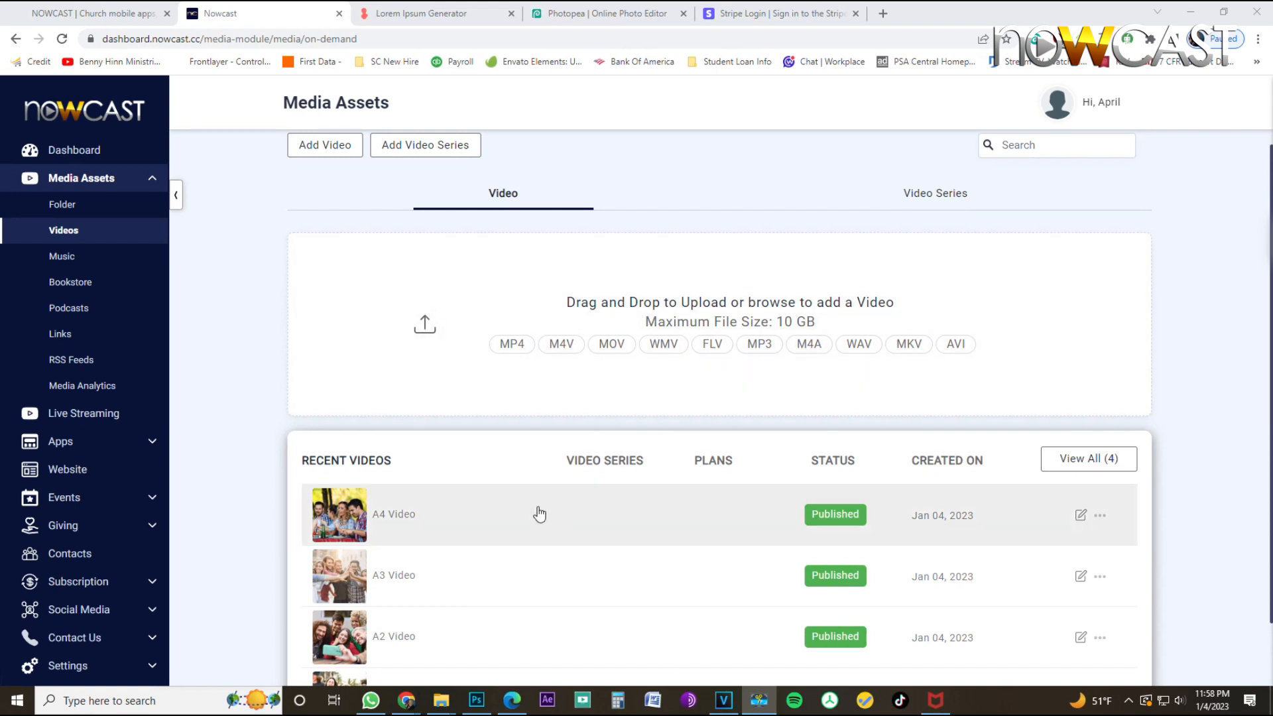
scroll(539, 515, down, 1)
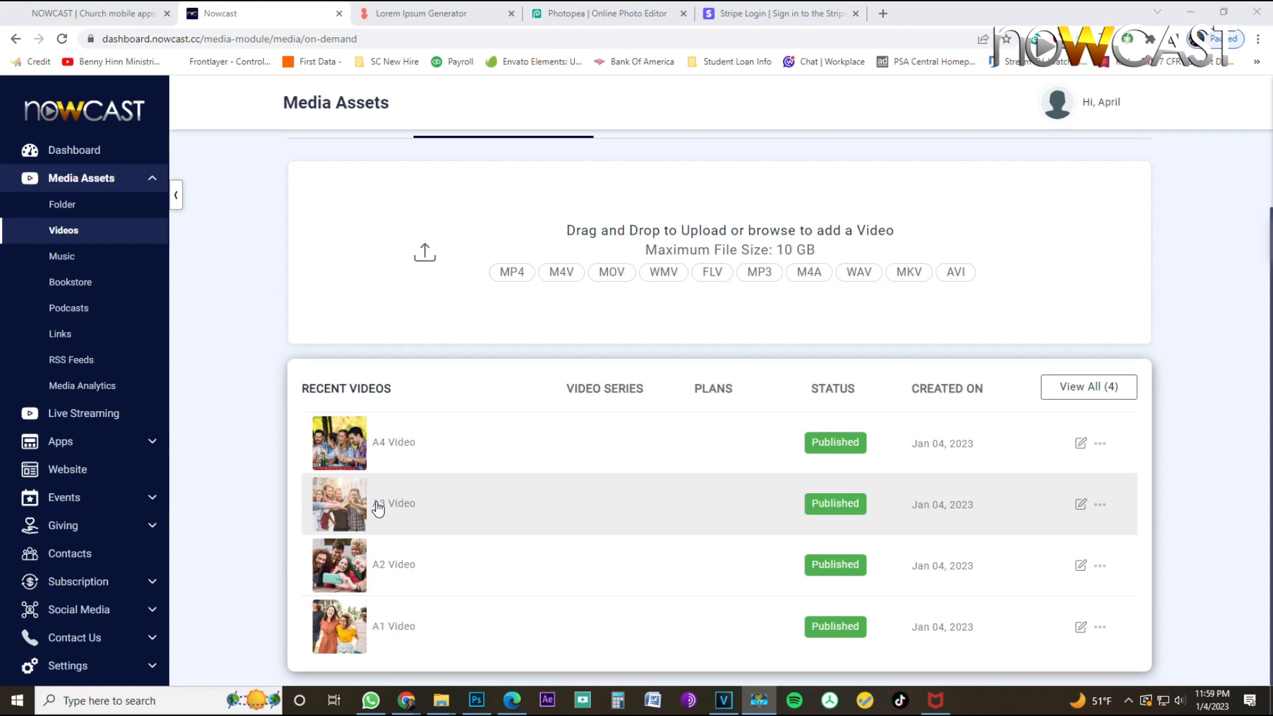
scroll(378, 506, up, 2)
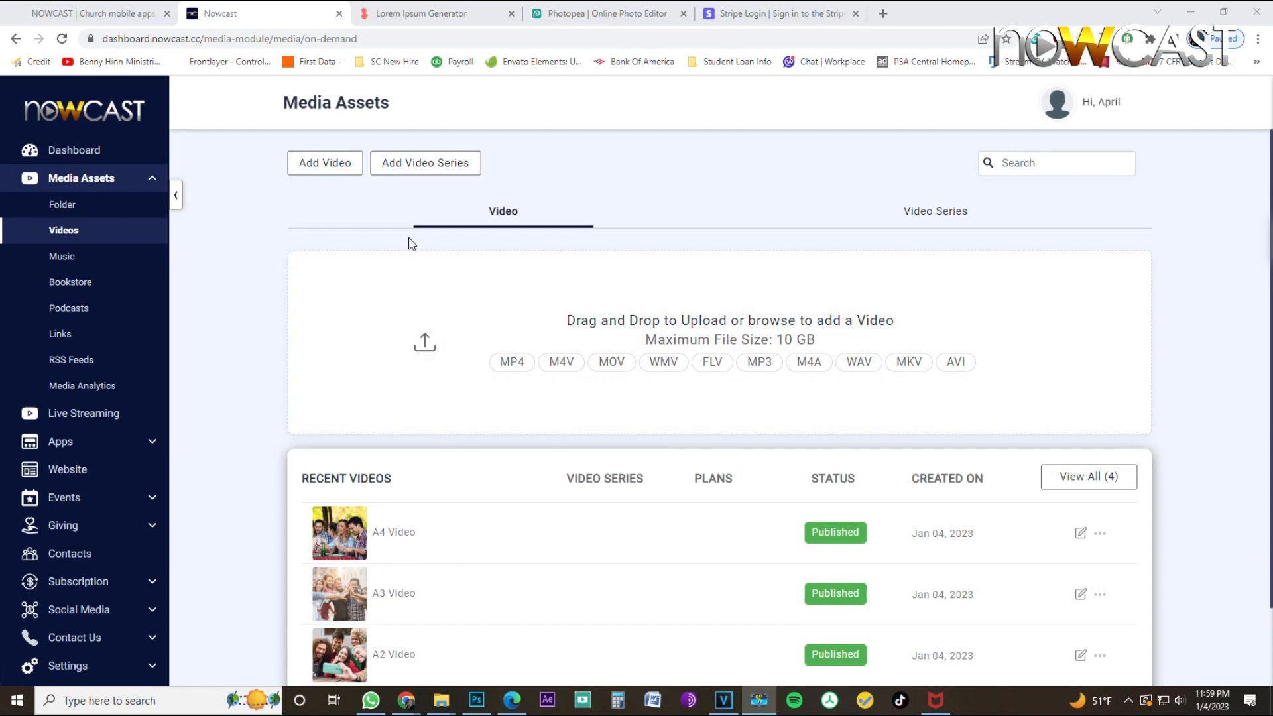
Open the Video Series list within the Videos section of Media Assets.
click(128, 201)
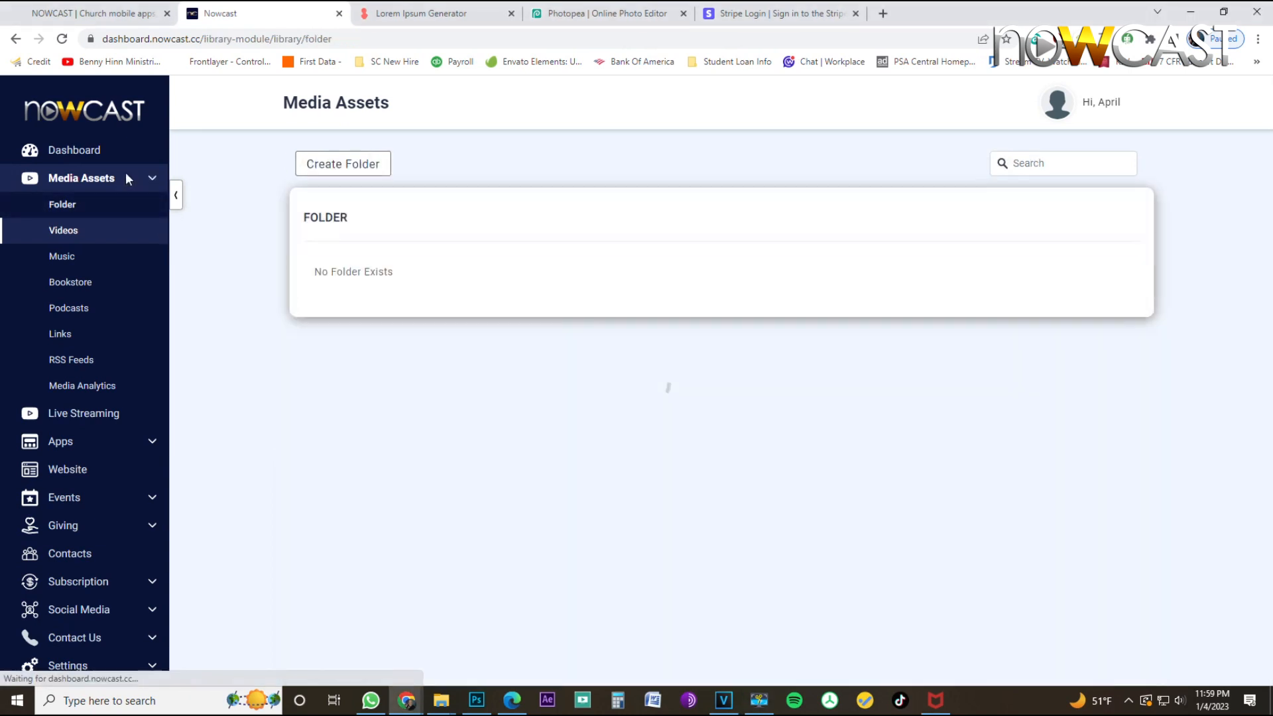
click(24, 153)
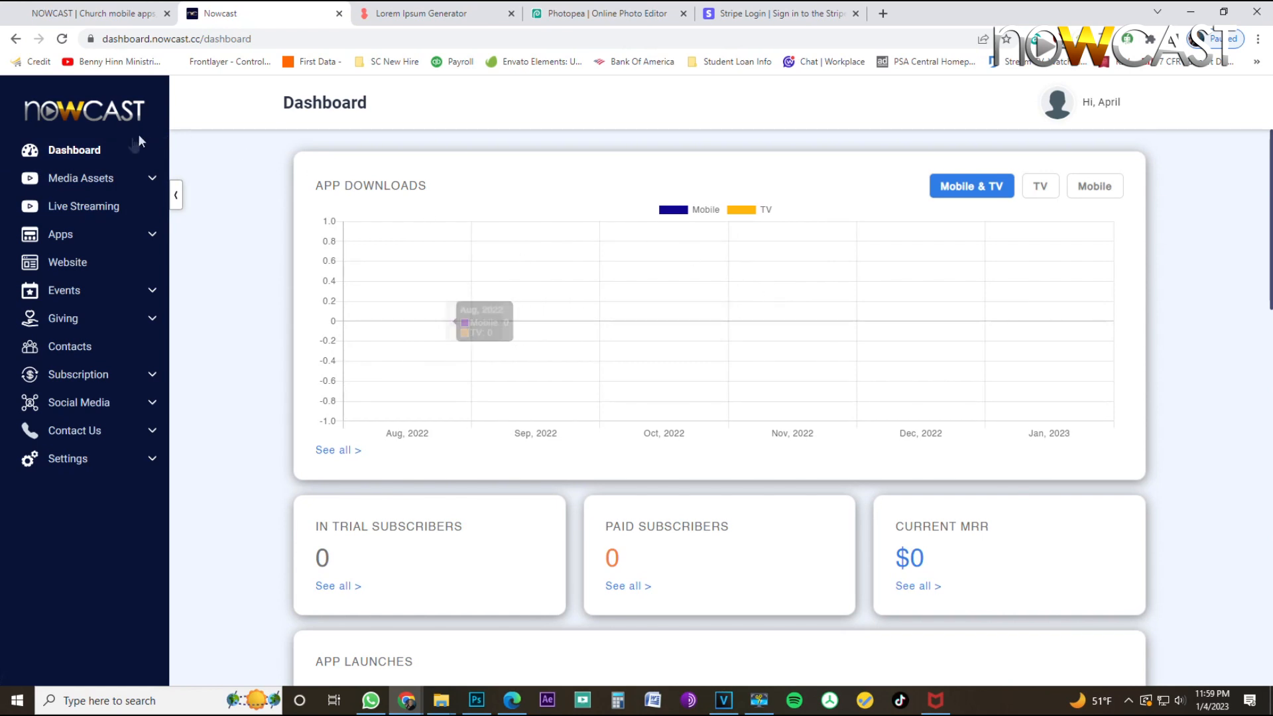
click(110, 188)
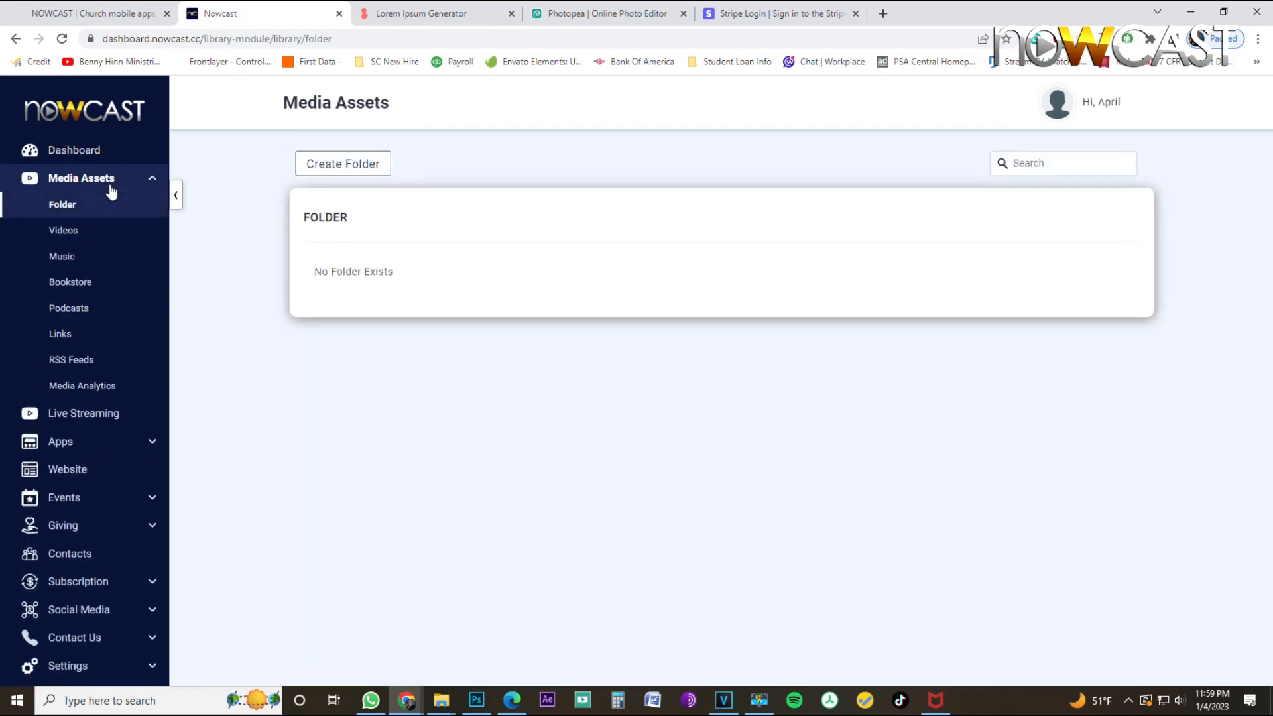
click(85, 236)
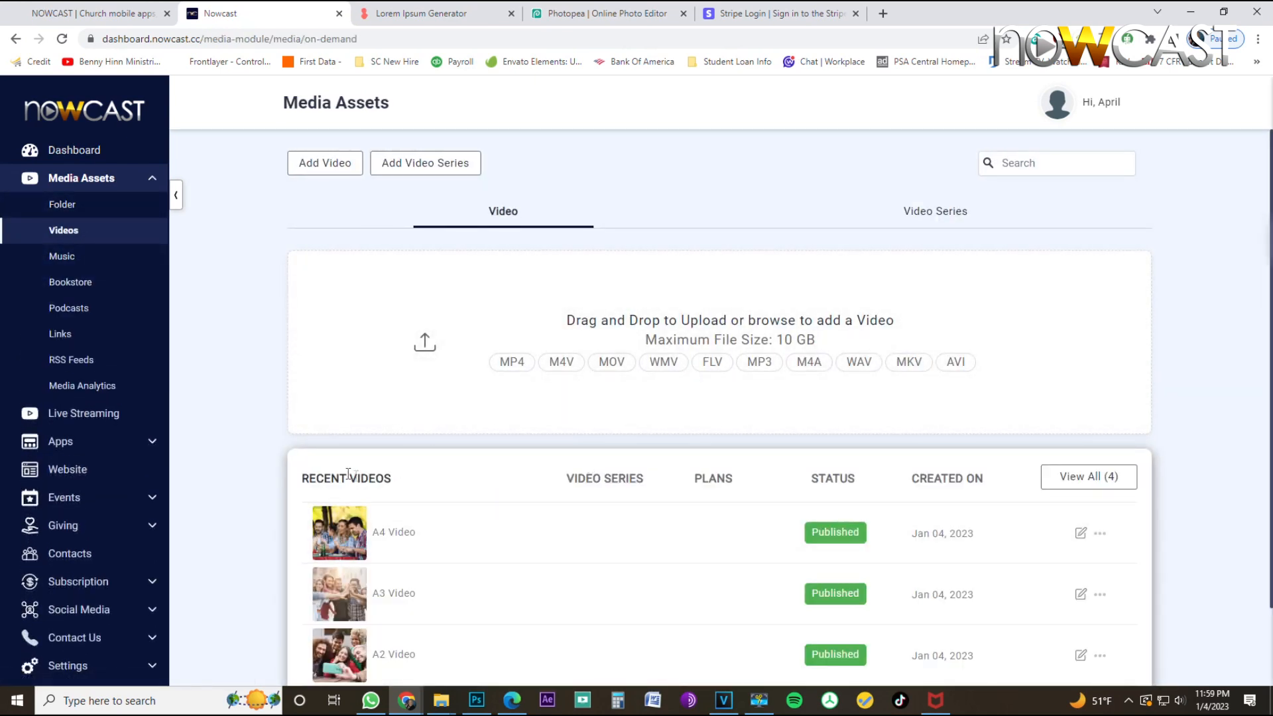
click(920, 217)
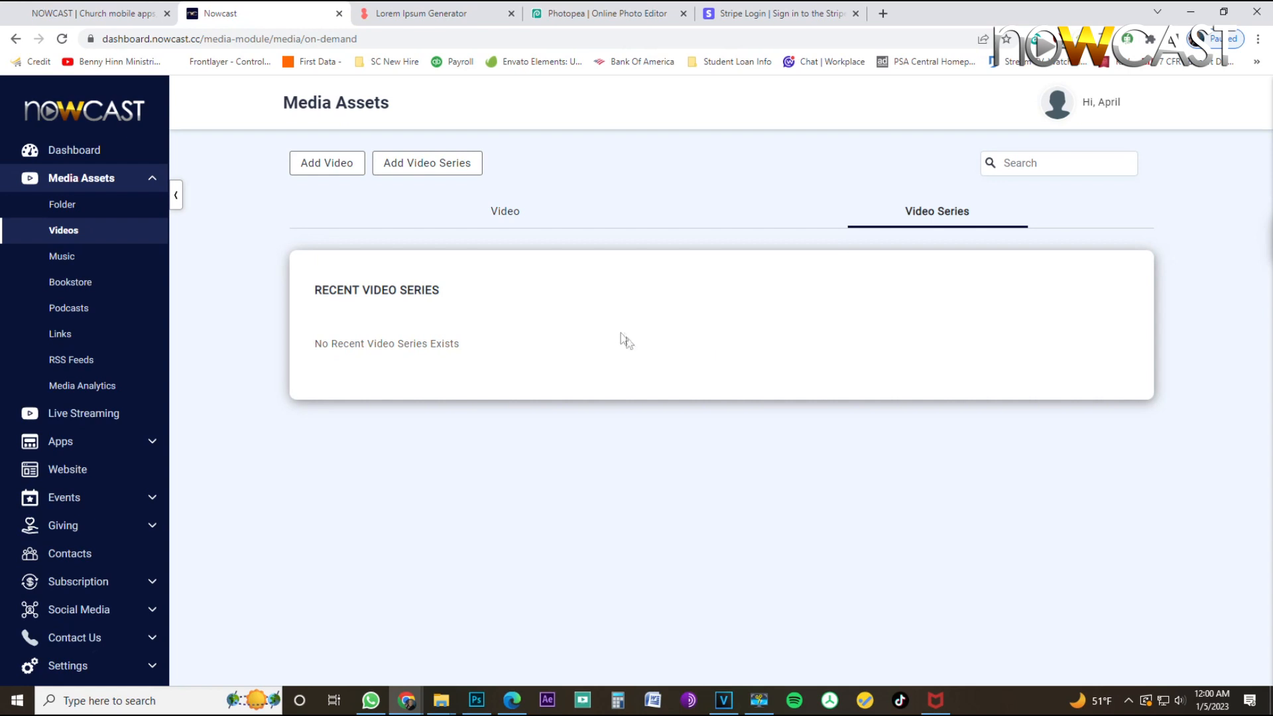
Create a new video series titled "Video Series A".
click(436, 173)
click(448, 219)
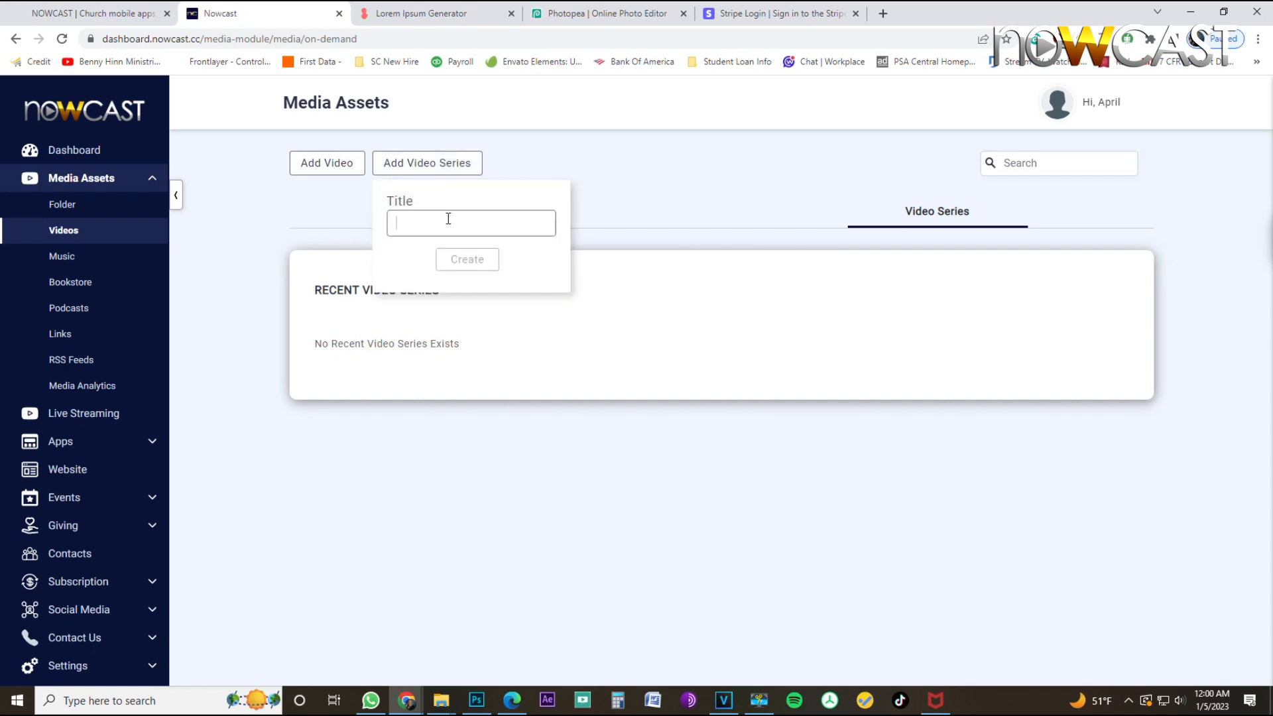
text(Video Series A)
click(464, 260)
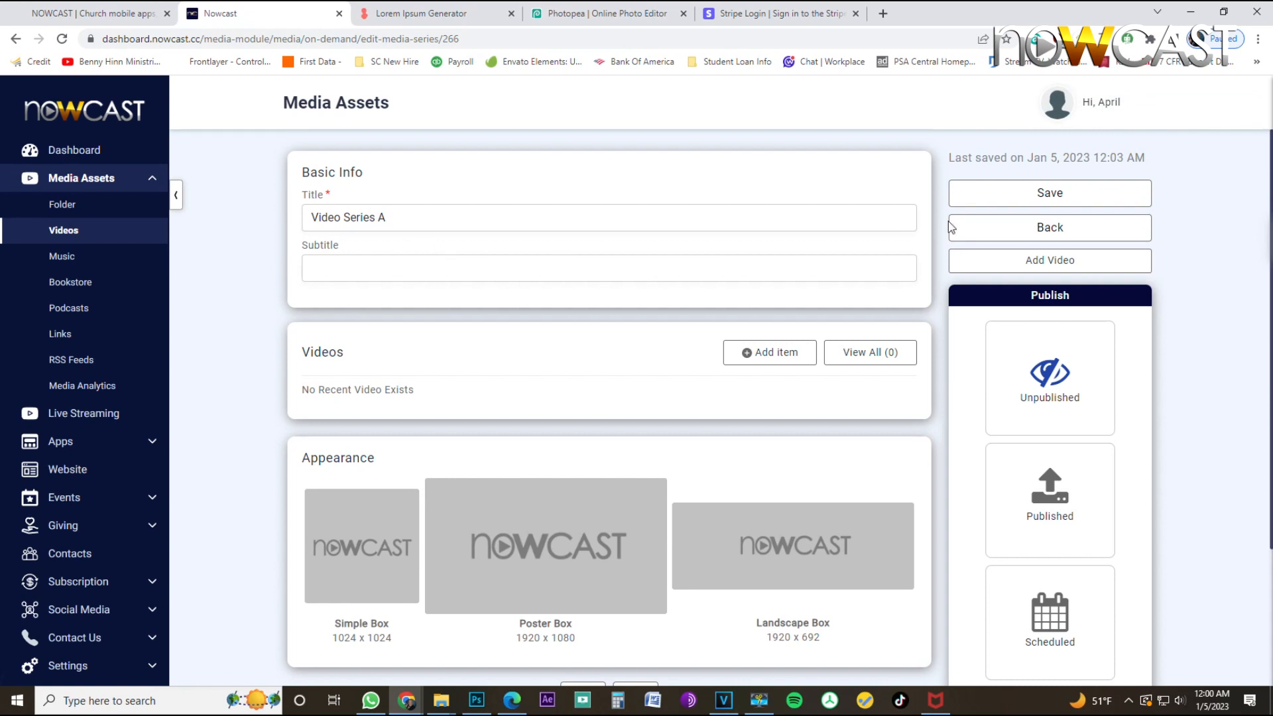
Enter "Subtitle Goes Here" as the series' subtitle.
click(1009, 205)
click(531, 264)
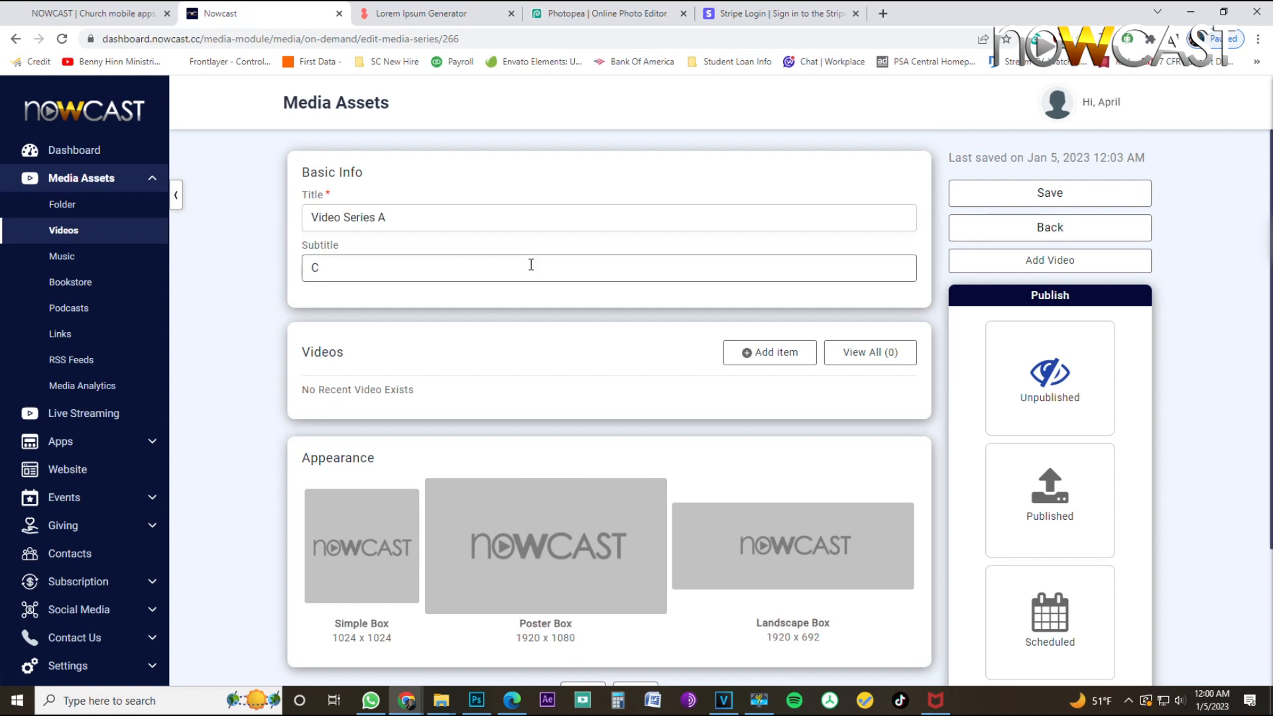
text(Subtitle Goes HEre)
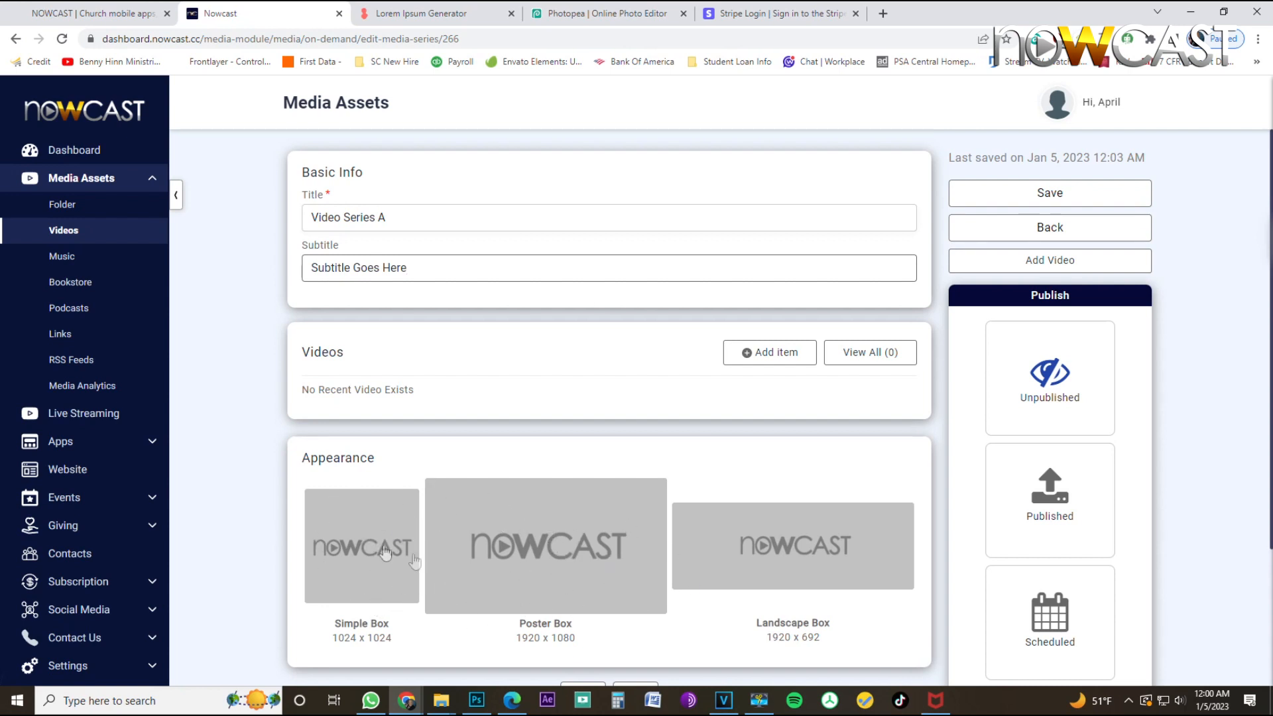
Upload the Video Series A PNG with the square crop centred on its title and apply it as the Simple Box image.
click(353, 535)
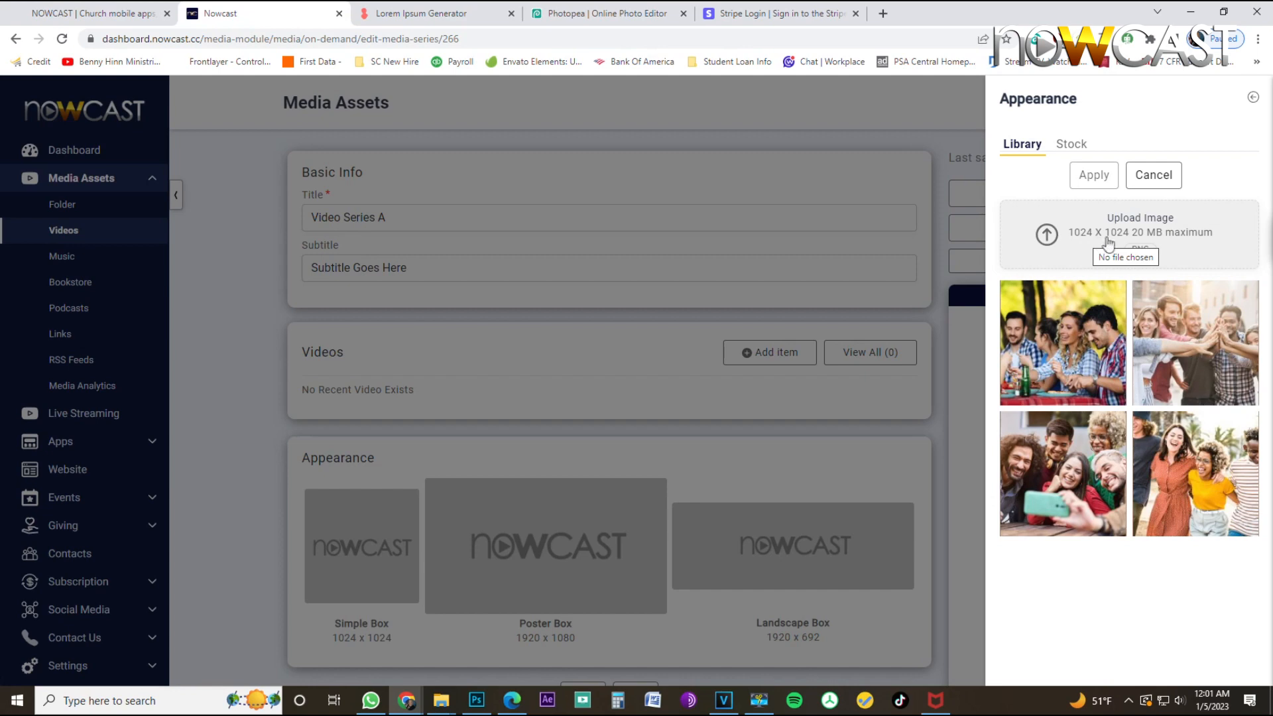
click(1154, 175)
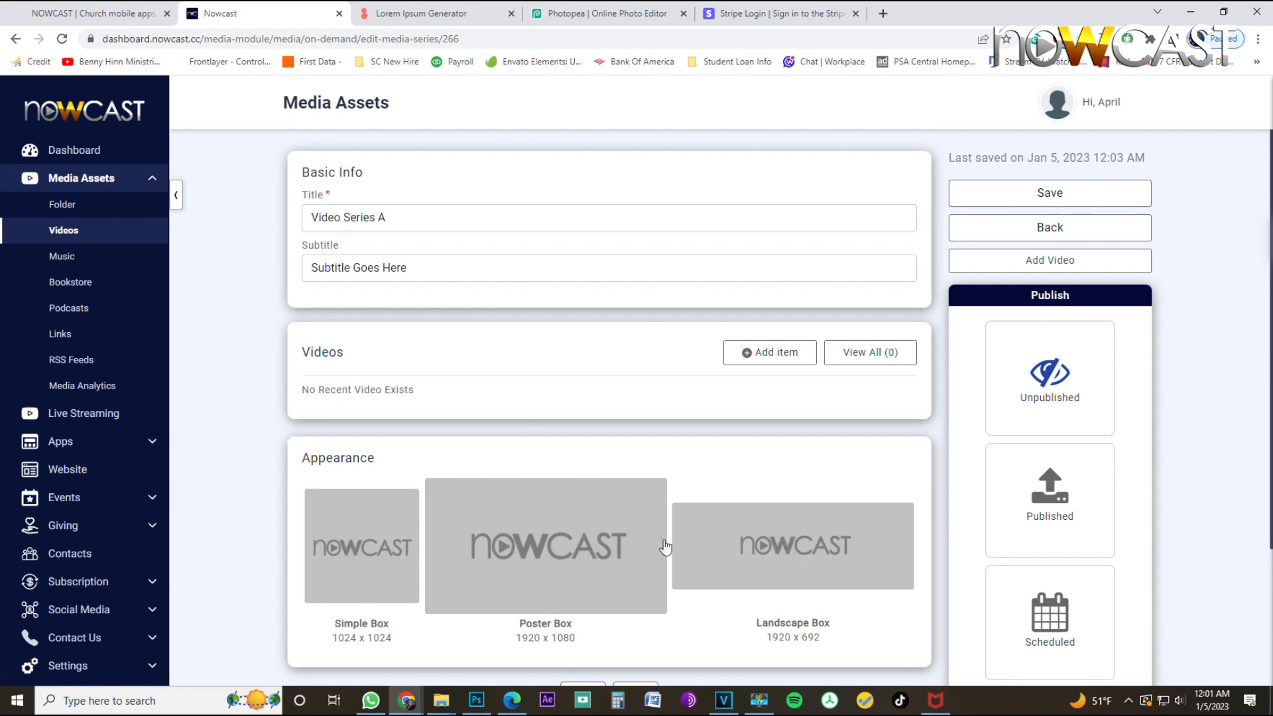
click(343, 545)
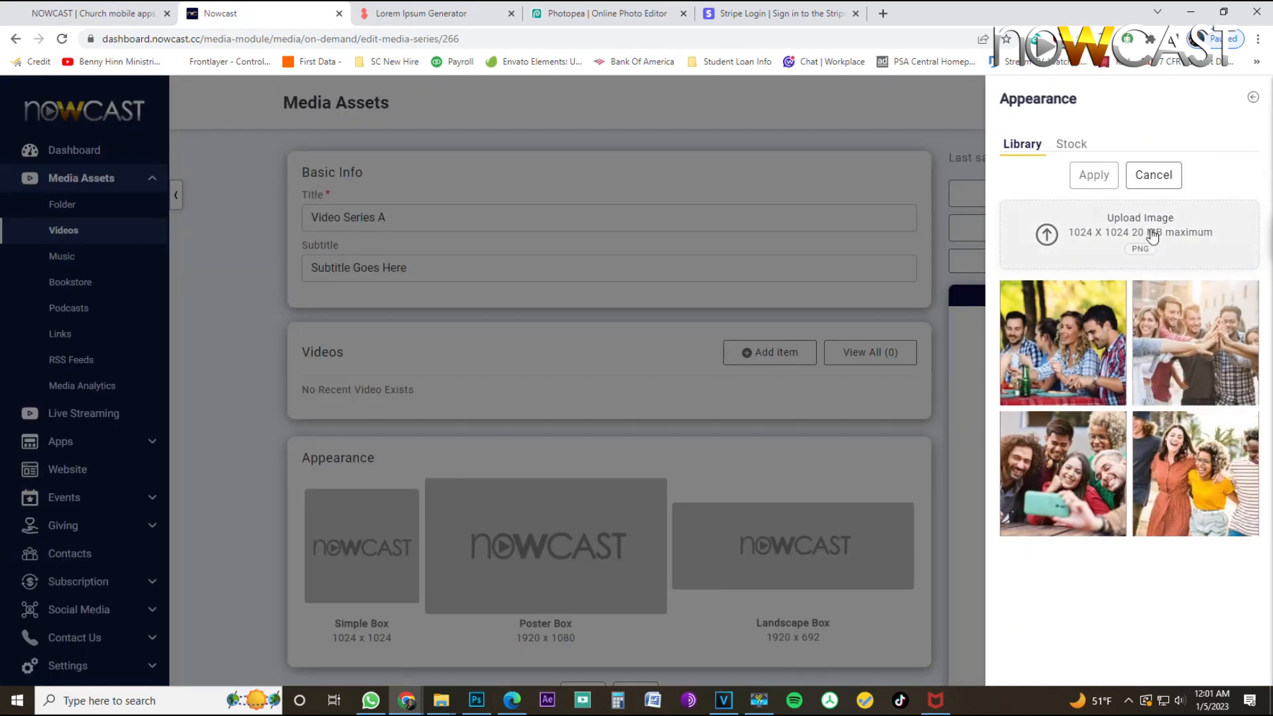
click(1073, 224)
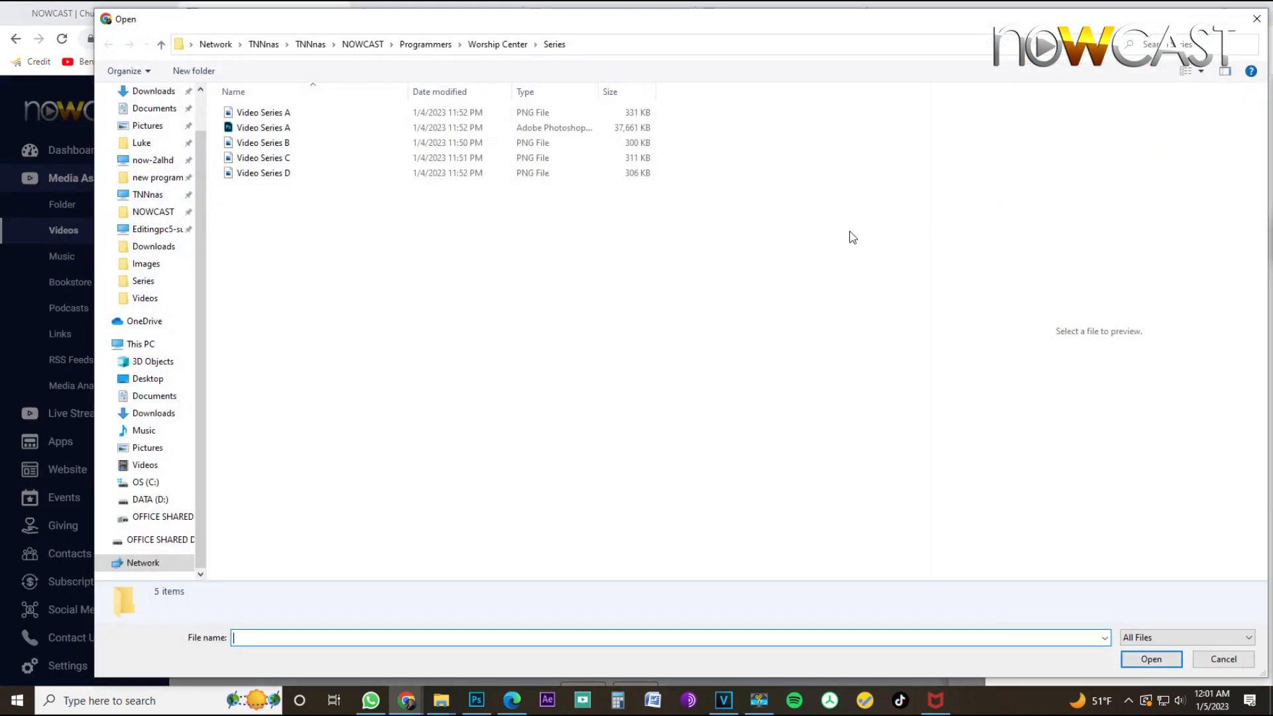
click(263, 114)
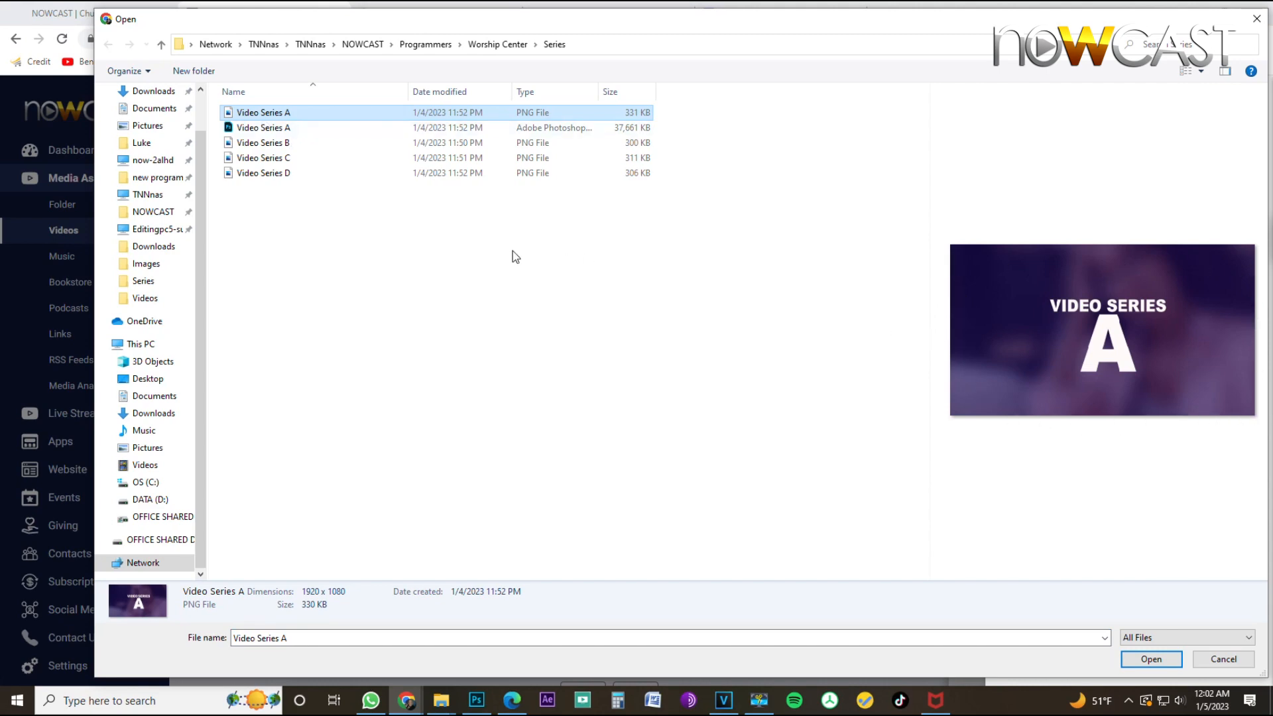
double_click(314, 114)
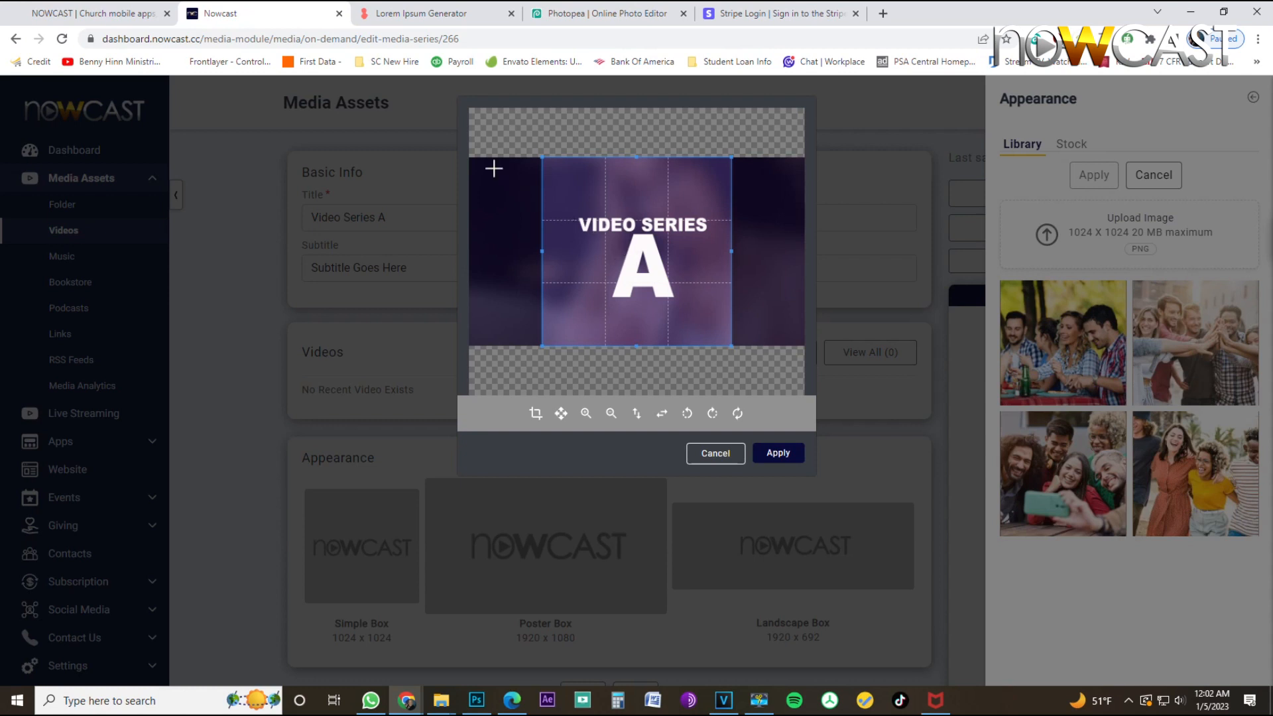
drag(629, 303, 636, 305)
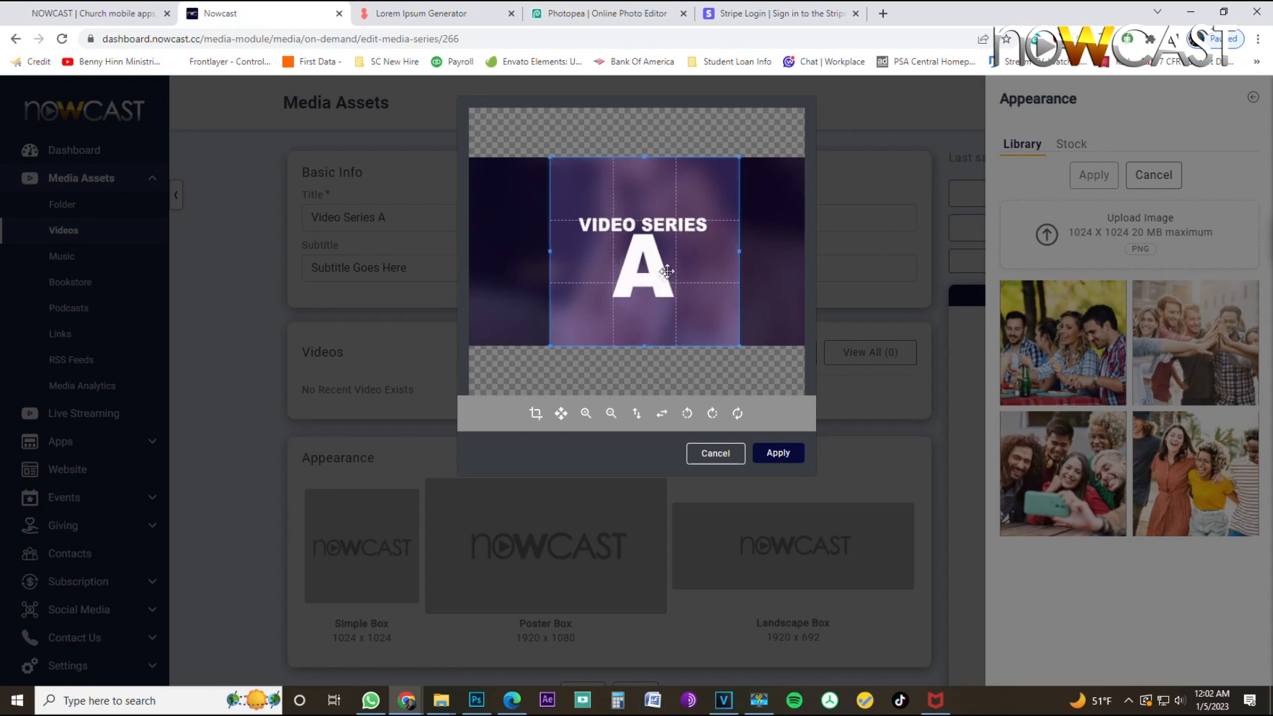
click(799, 451)
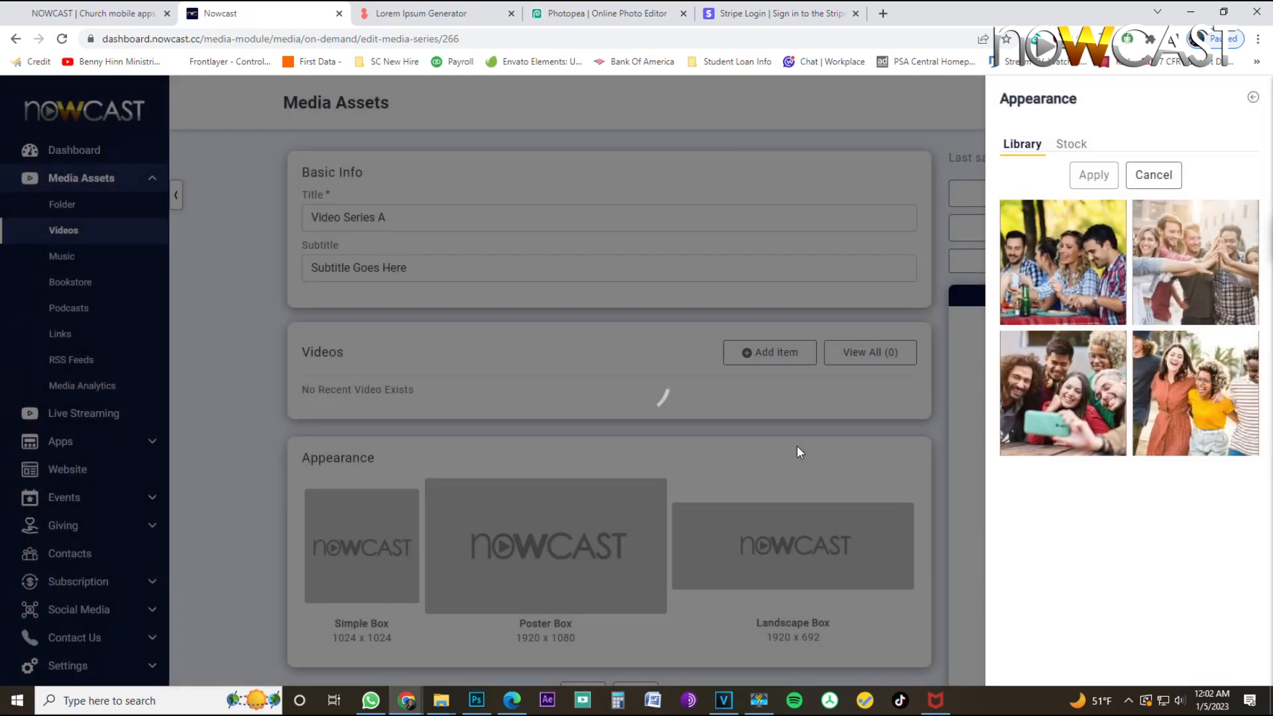
click(1064, 338)
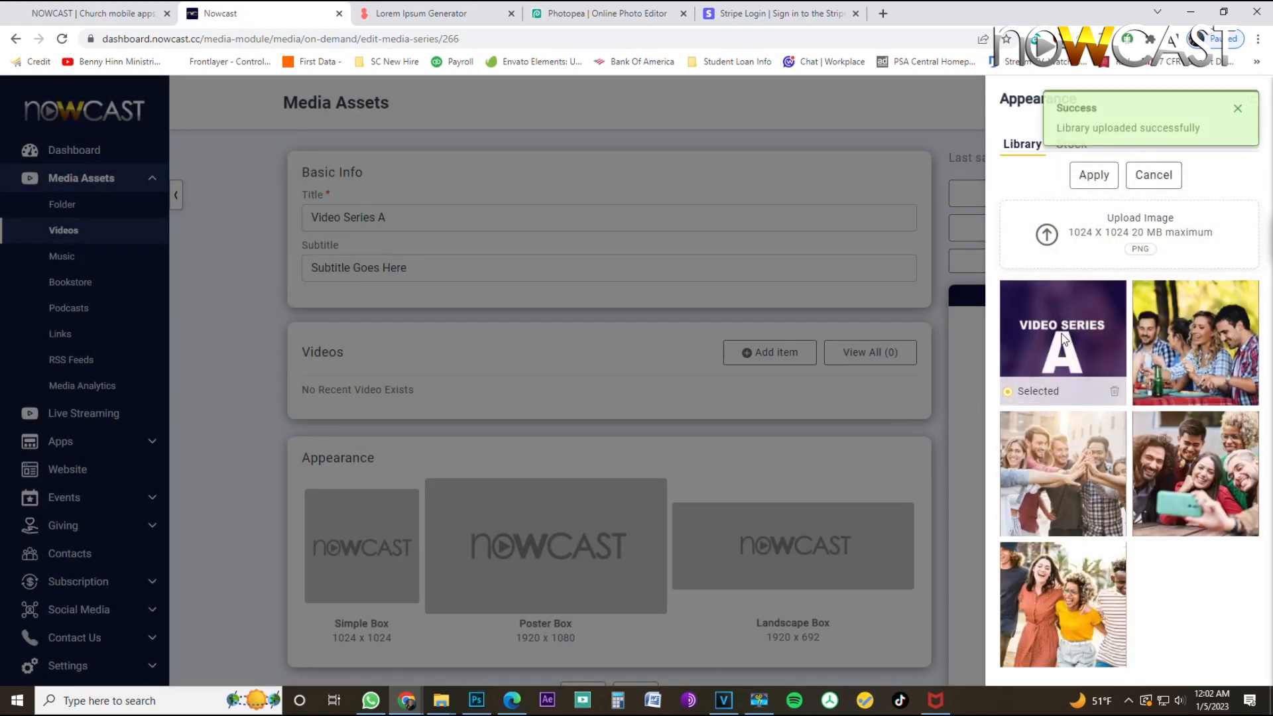
click(714, 516)
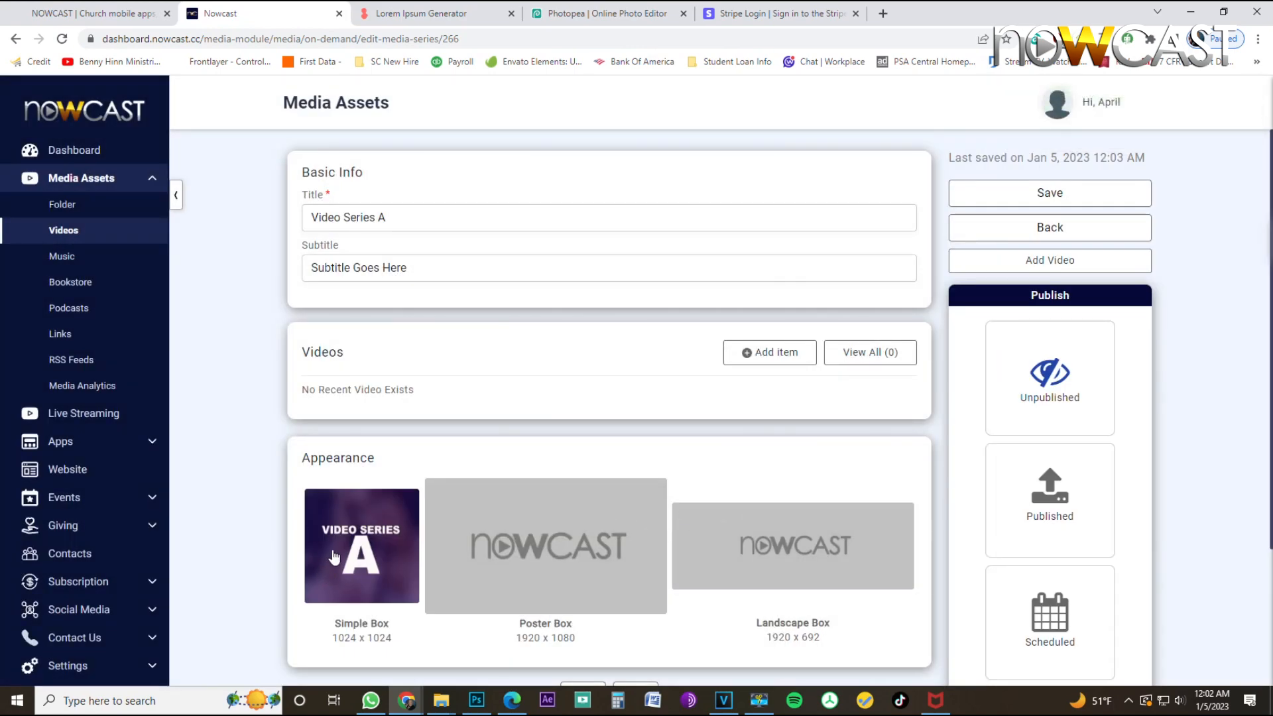
Upload the Video Series A PNG for the 1920 x 1080 Poster Box and apply it.
click(565, 535)
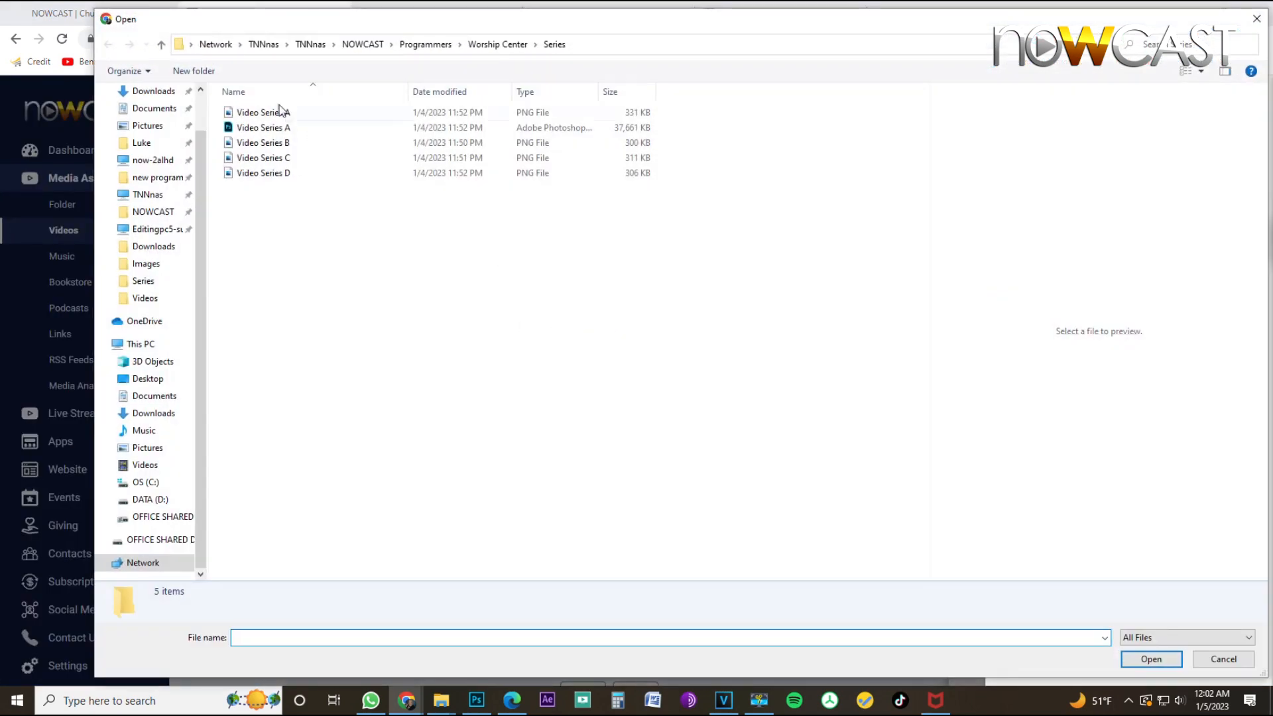
double_click(246, 119)
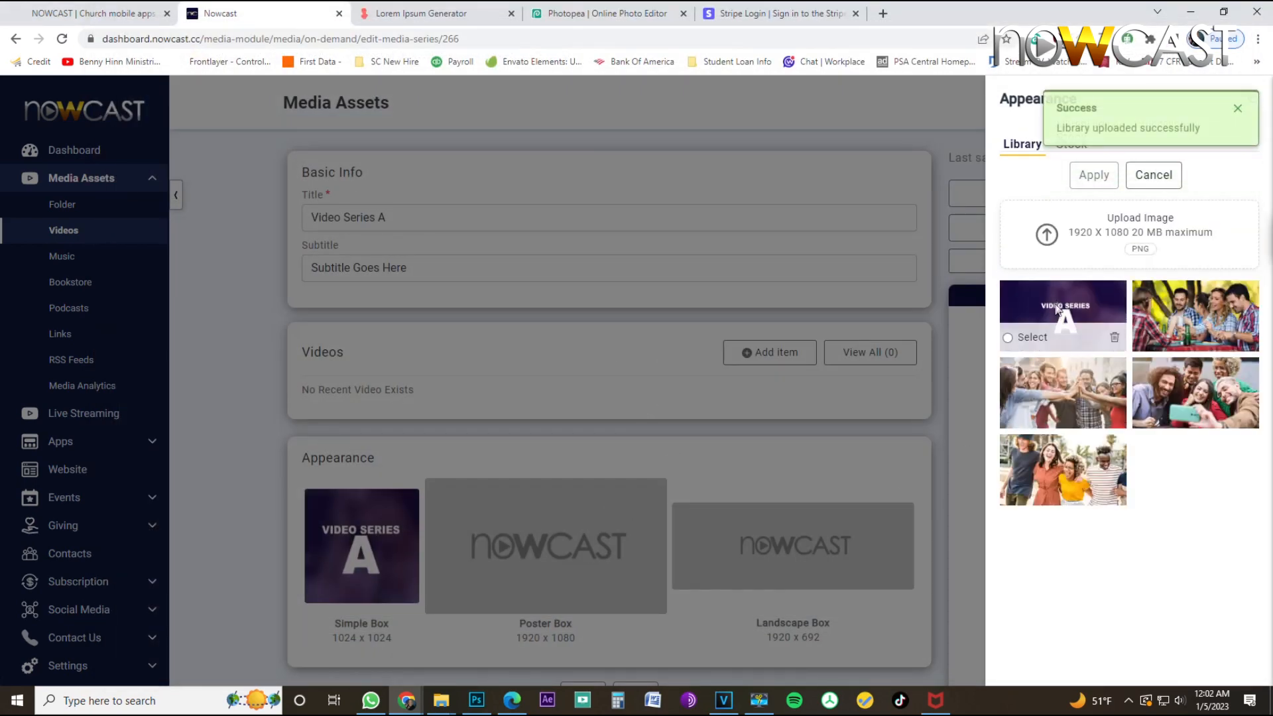
double_click(1058, 306)
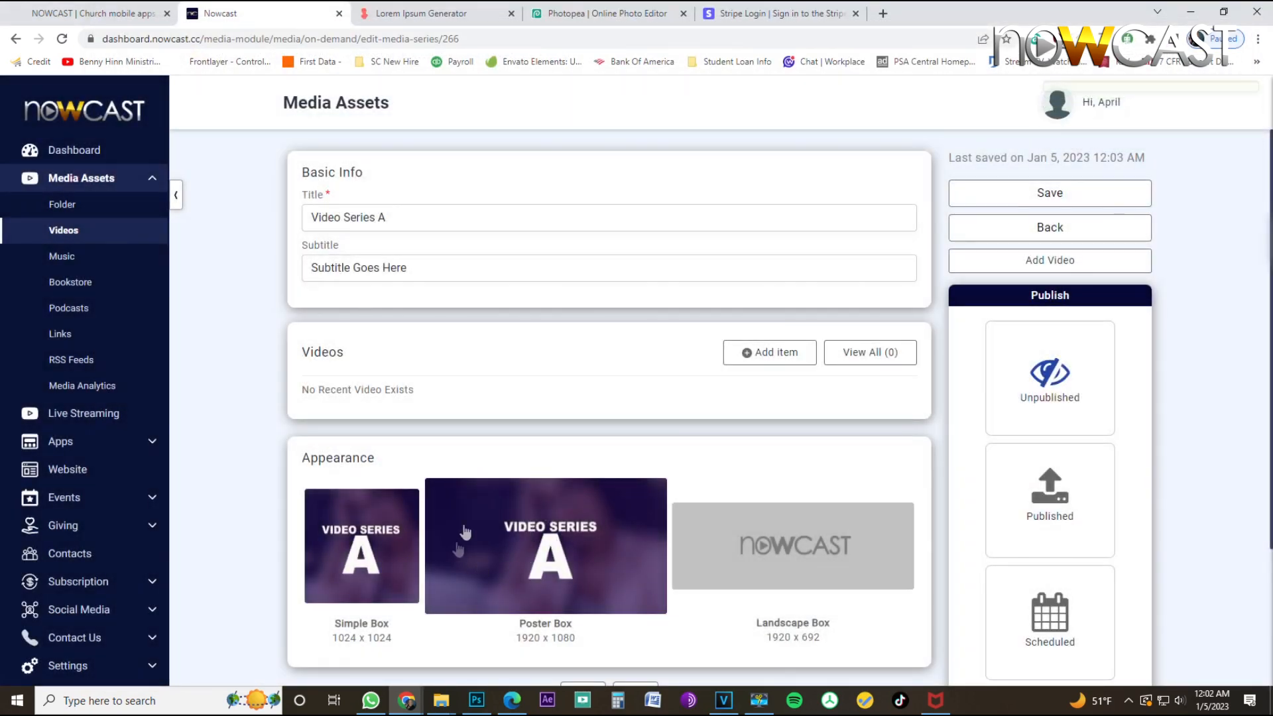
Upload the Video Series A PNG as the Landscape Box image, cropped slightly lower to frame the title, and save the series.
click(799, 545)
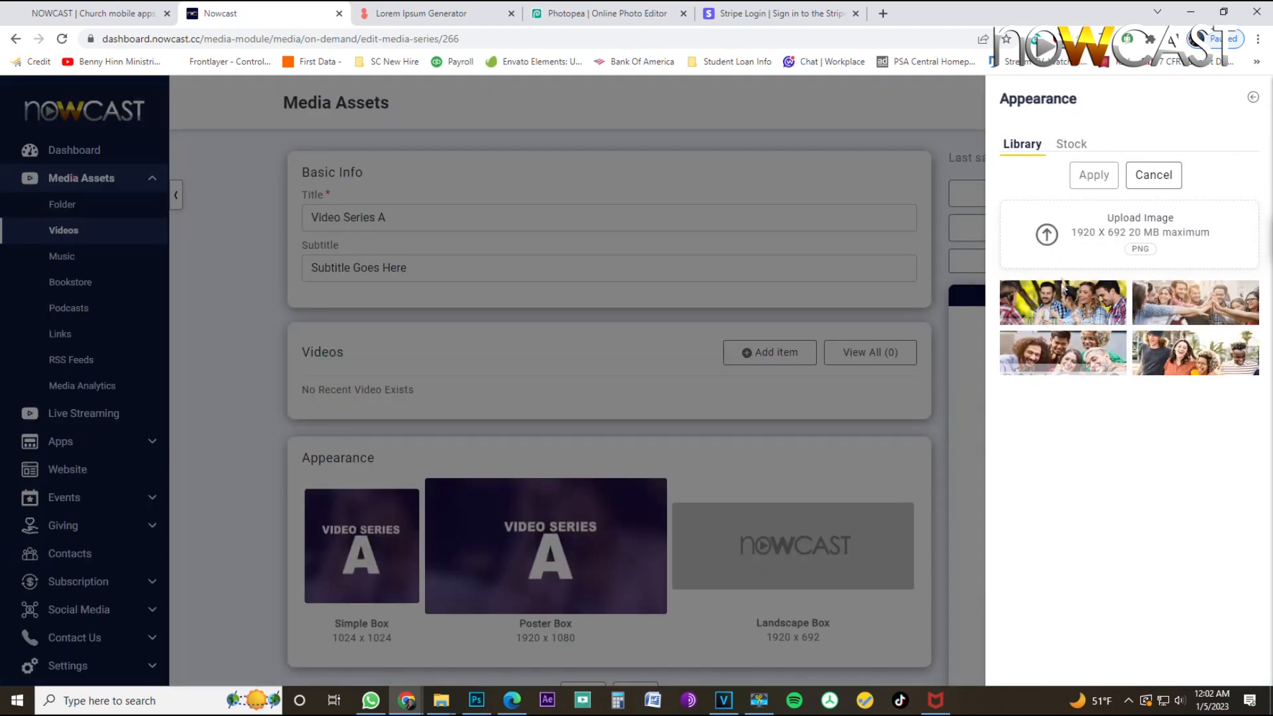
click(1080, 226)
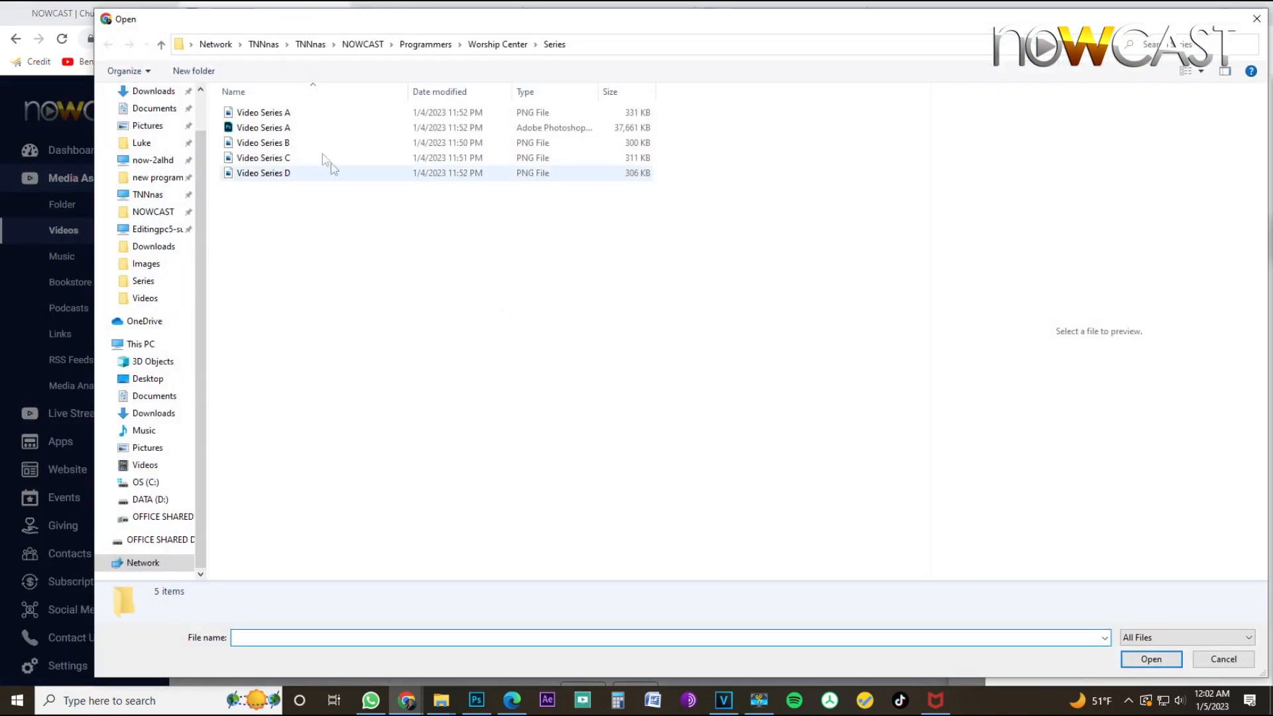
double_click(287, 114)
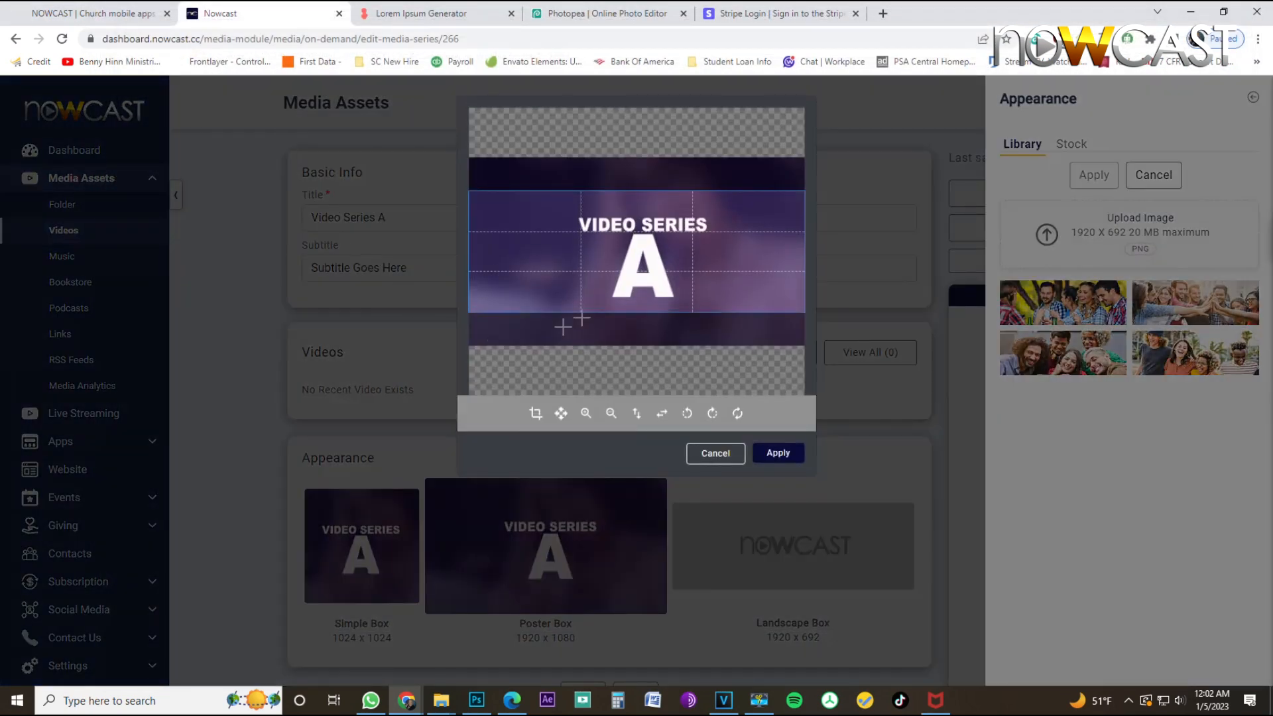
drag(679, 289, 679, 294)
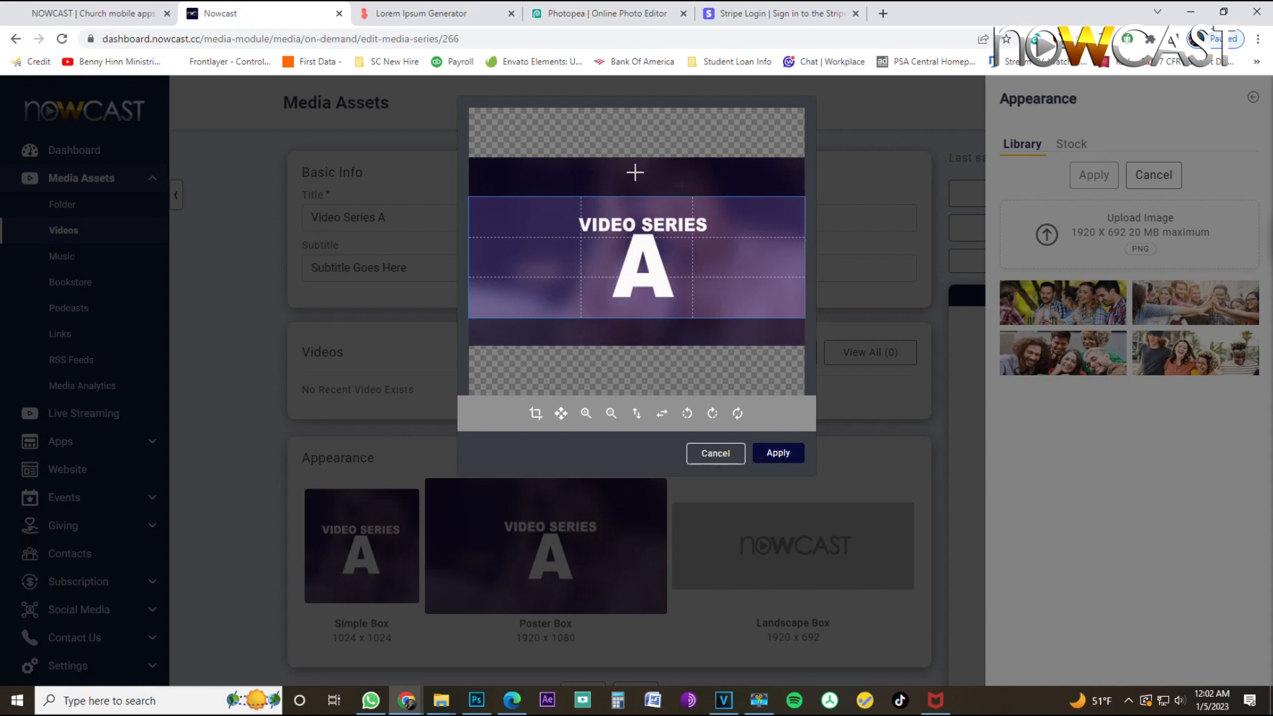
click(780, 457)
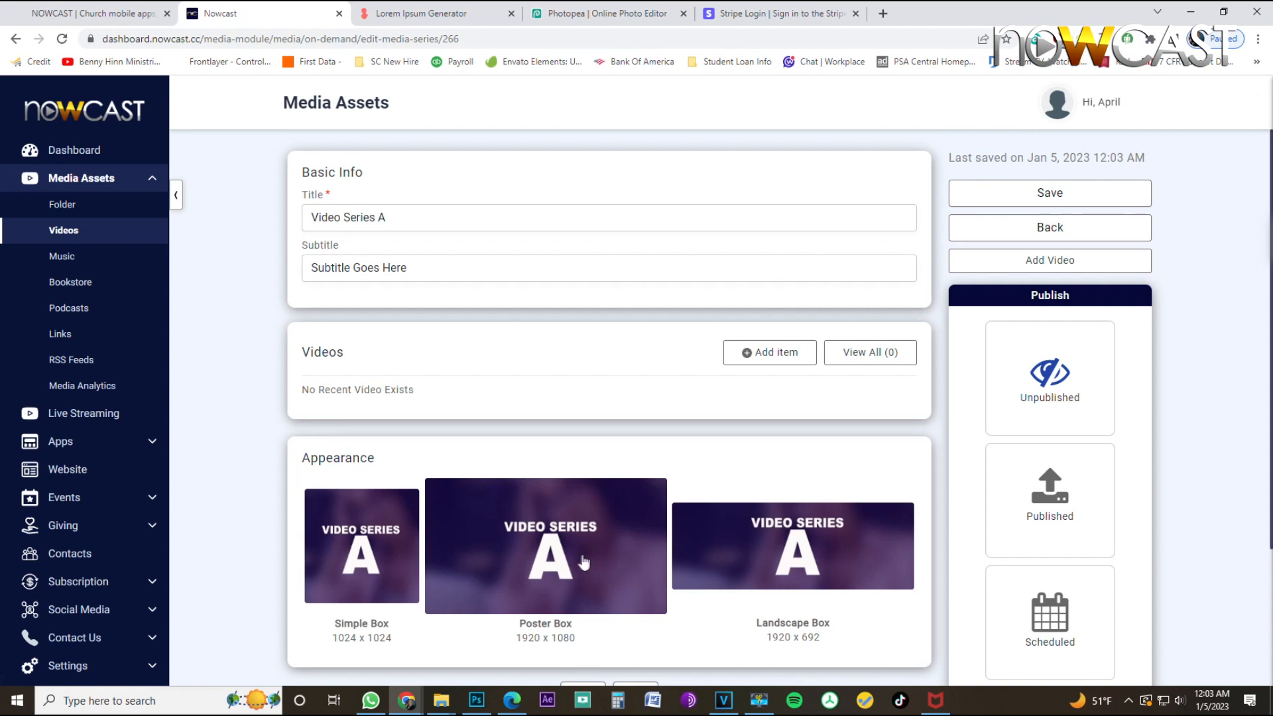
click(1041, 196)
Add the A4, A3, A2 and A1 videos to the series.
click(774, 364)
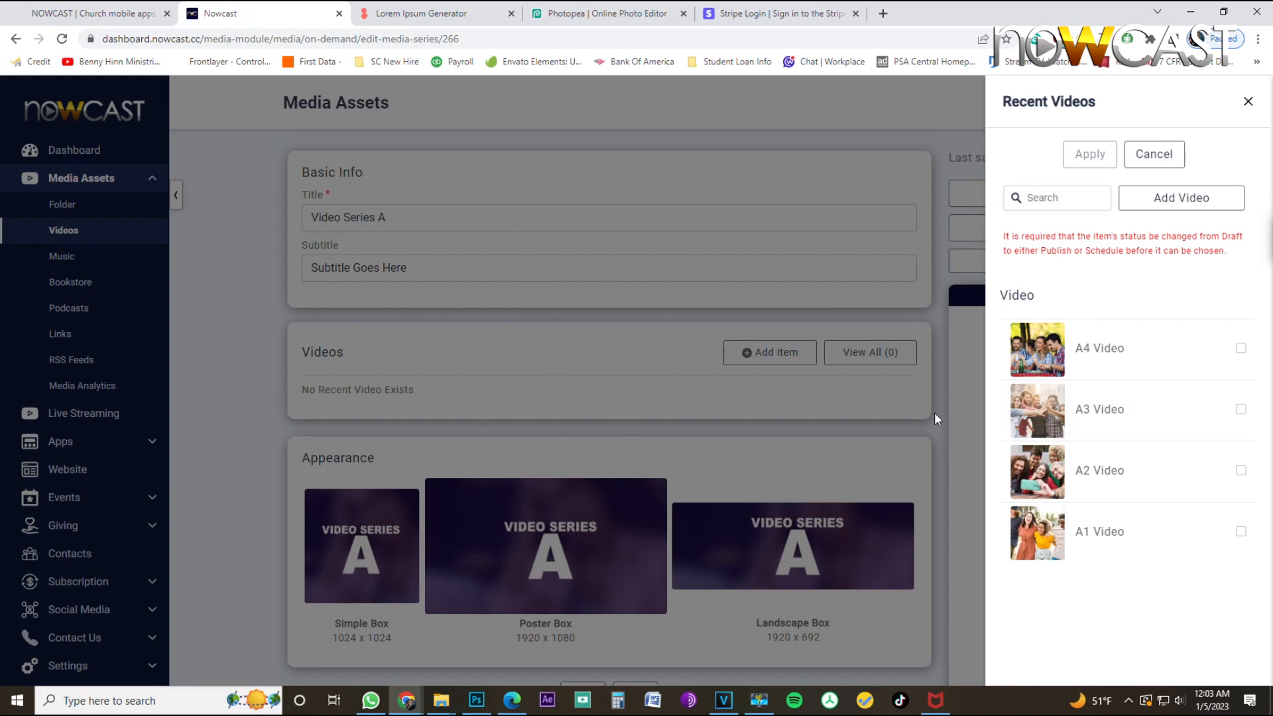
click(1236, 355)
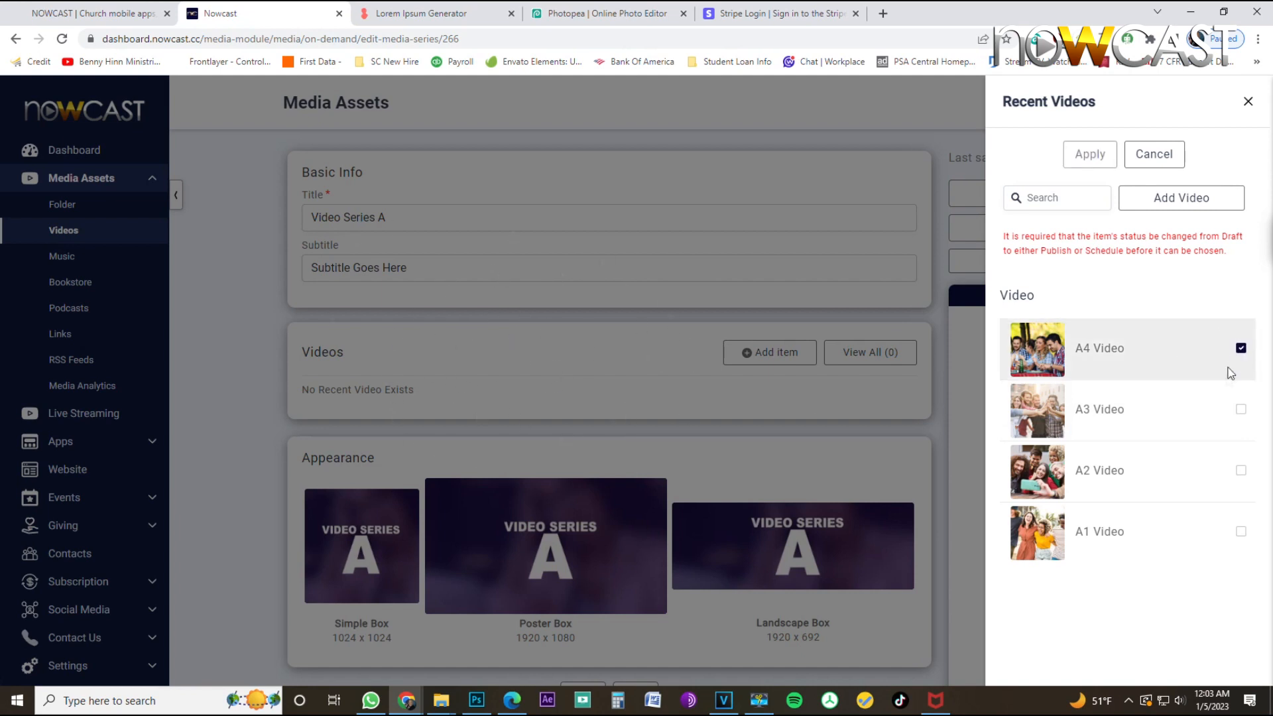
click(1220, 422)
click(1218, 481)
click(1194, 536)
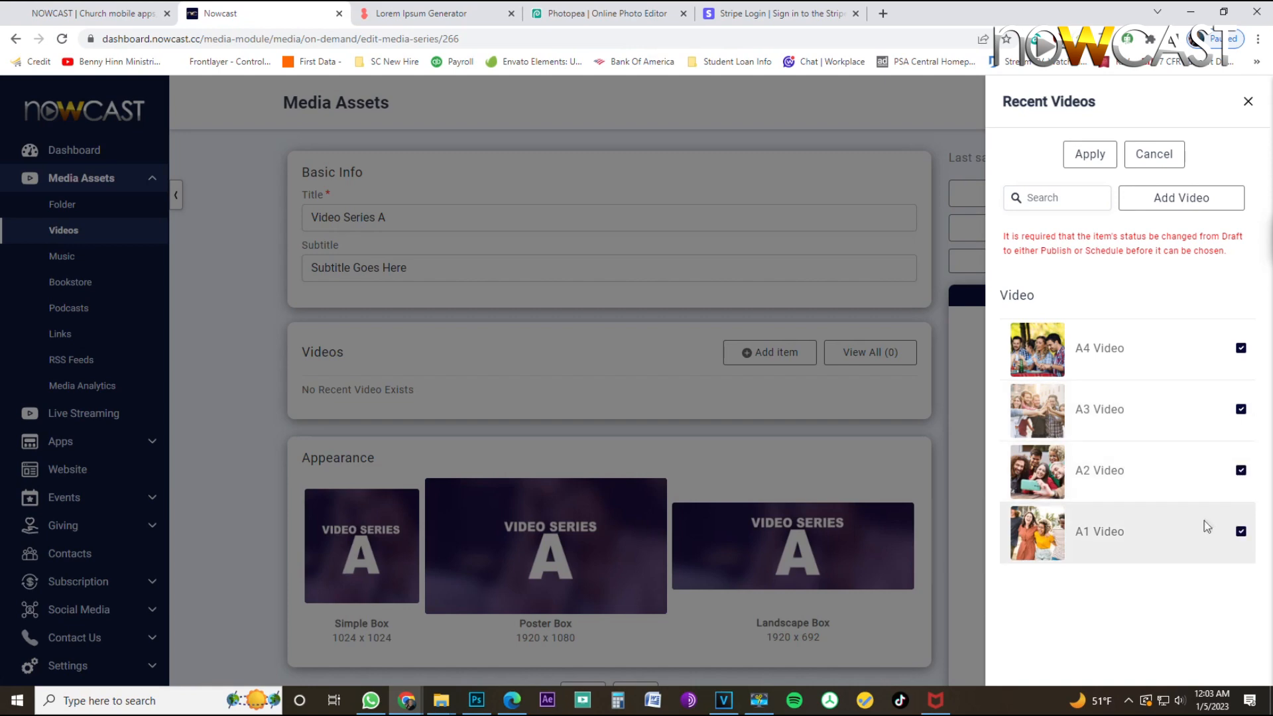
click(1093, 158)
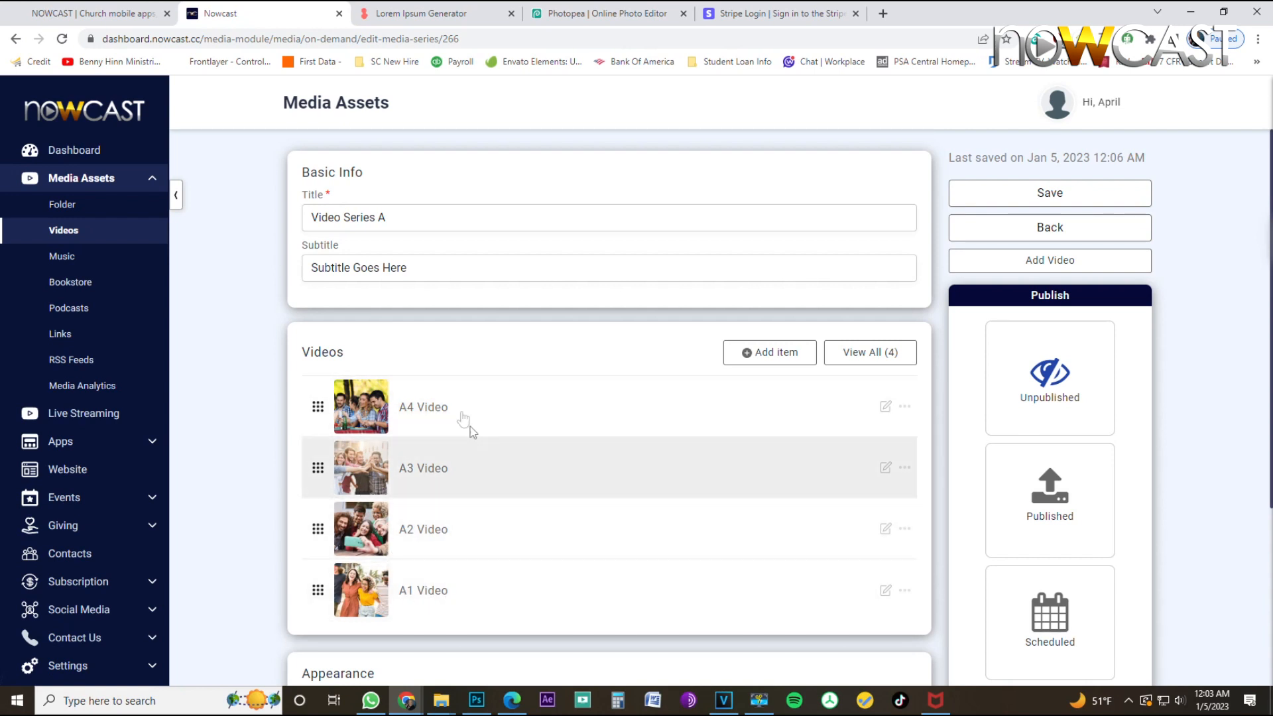
Save the series with its added videos and set its publish status to Published.
click(1021, 202)
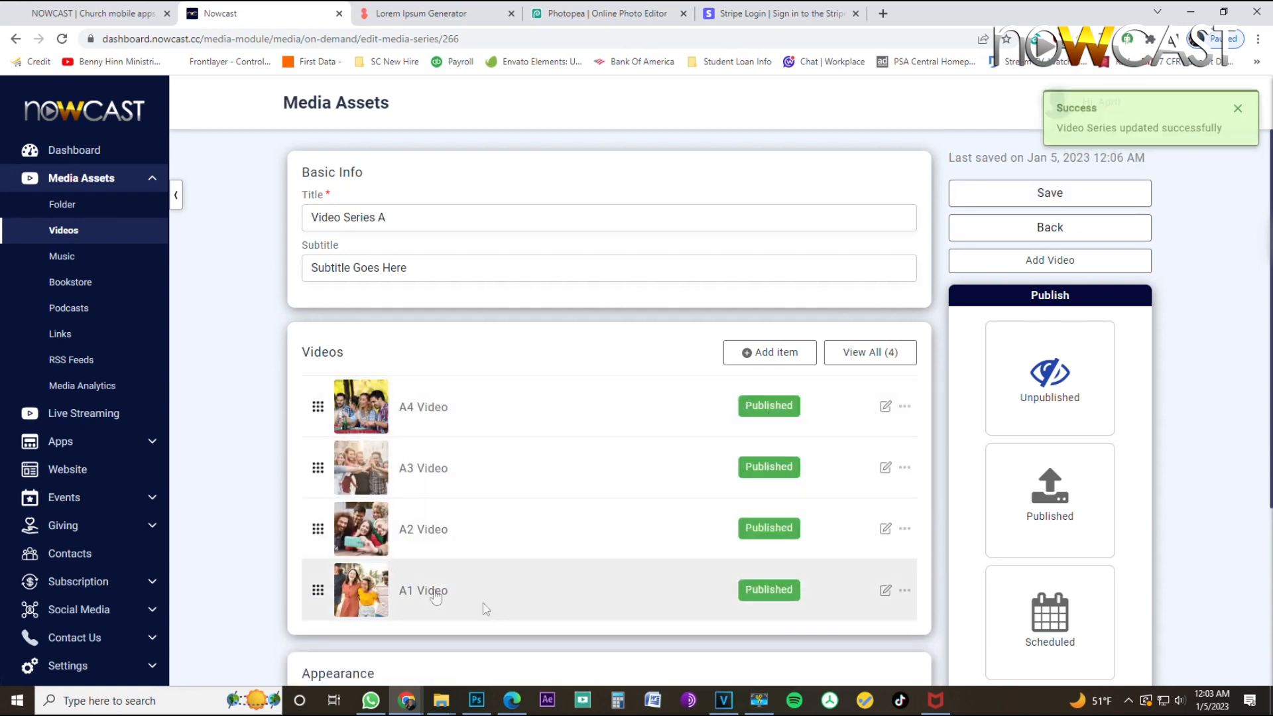
click(1035, 482)
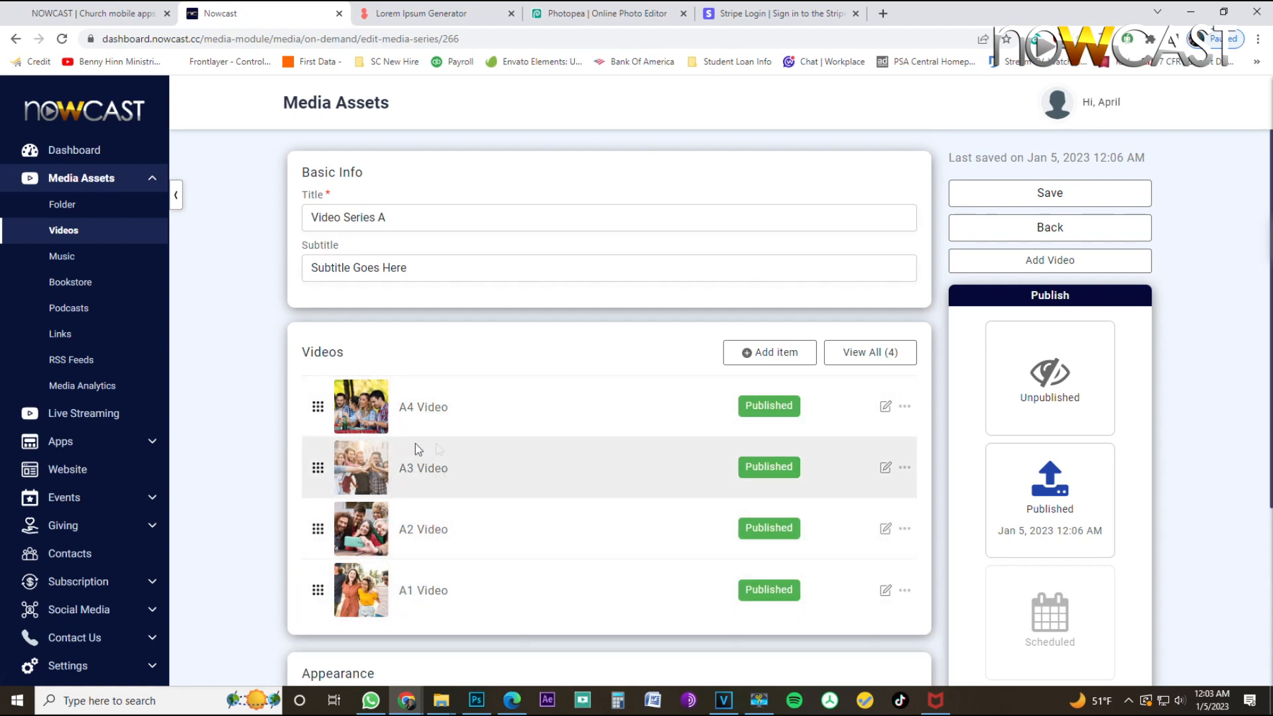
scroll(408, 530, down, 3)
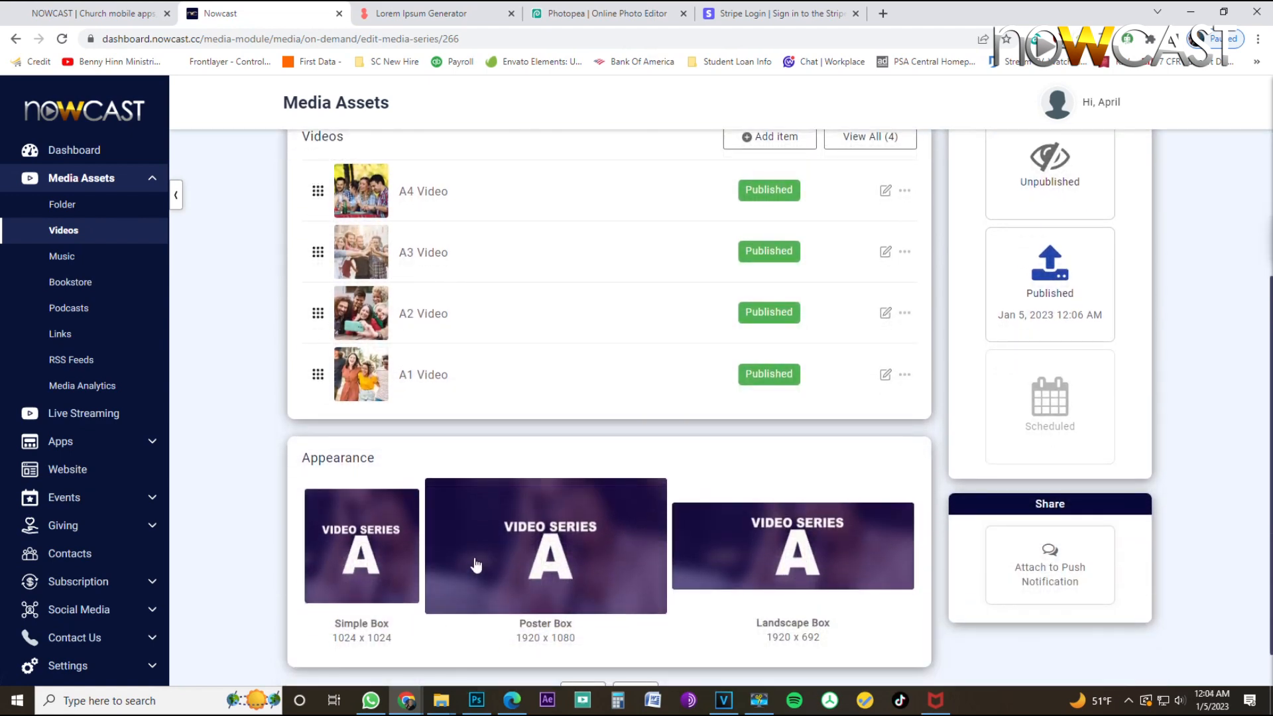
Reorder the series videos as A1, A2, A3, A4 from first to last and save the series.
scroll(434, 464, up, 2)
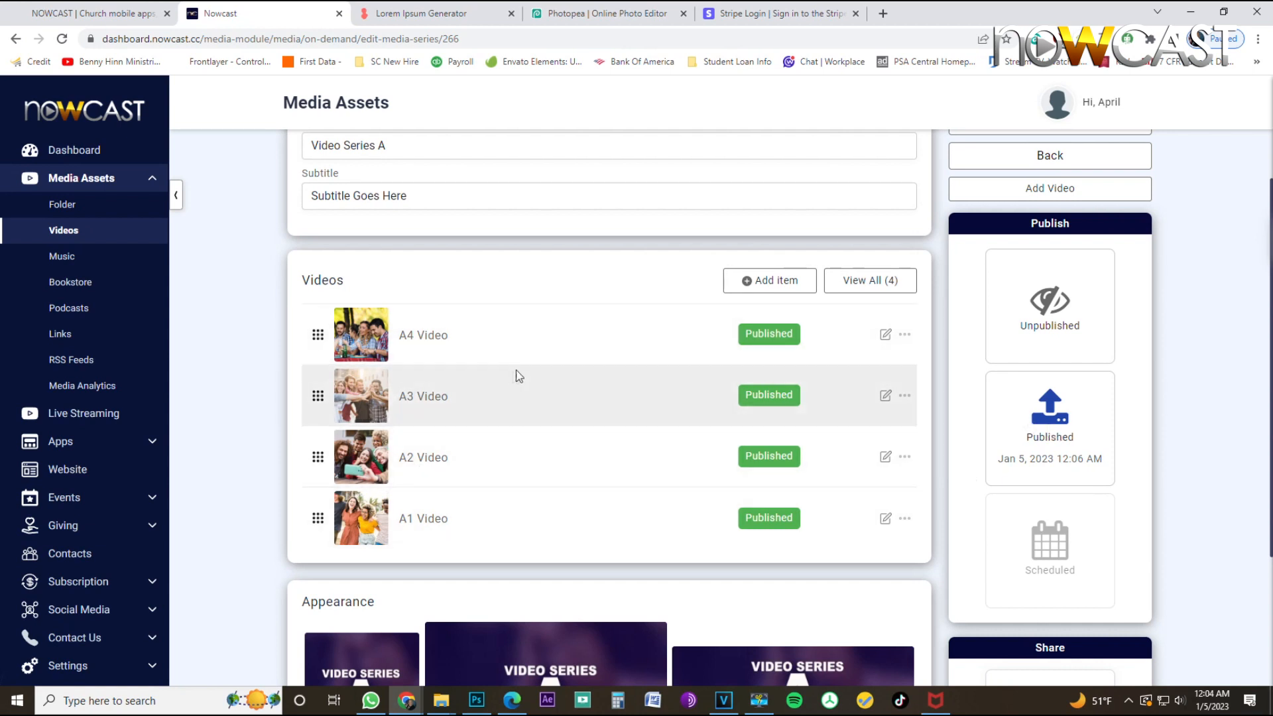
drag(318, 518, 305, 324)
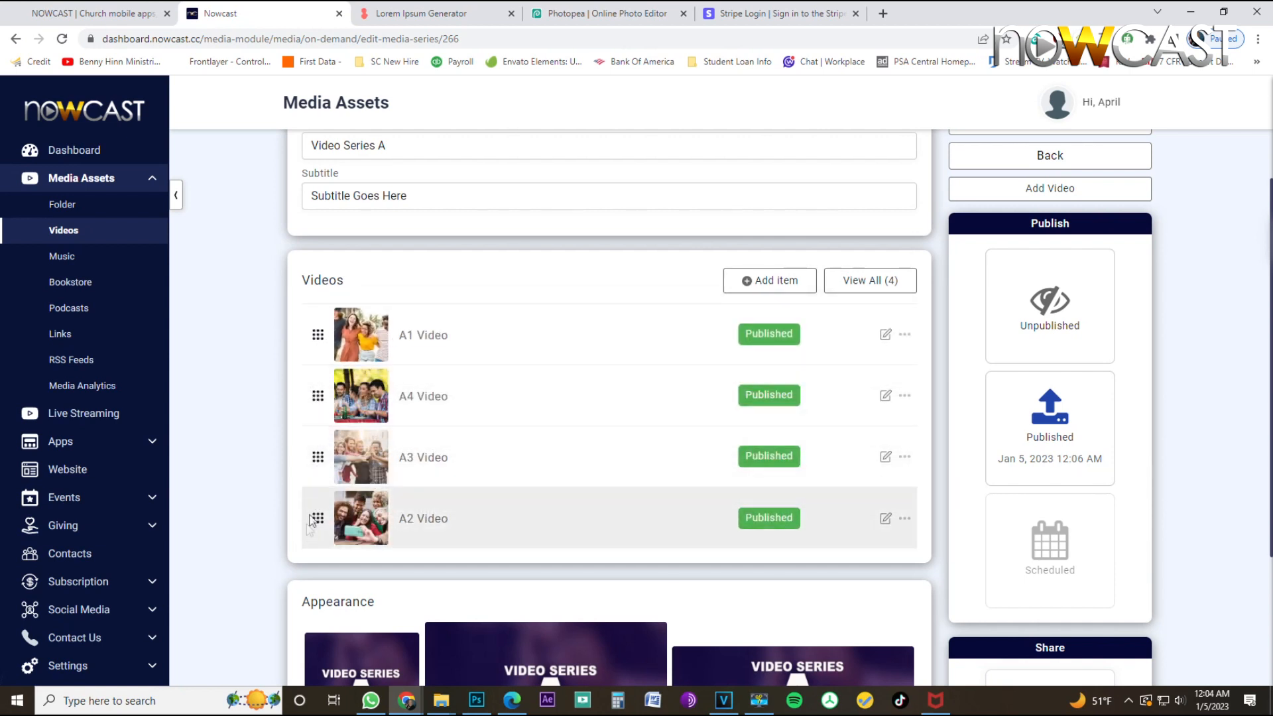
drag(318, 518, 312, 391)
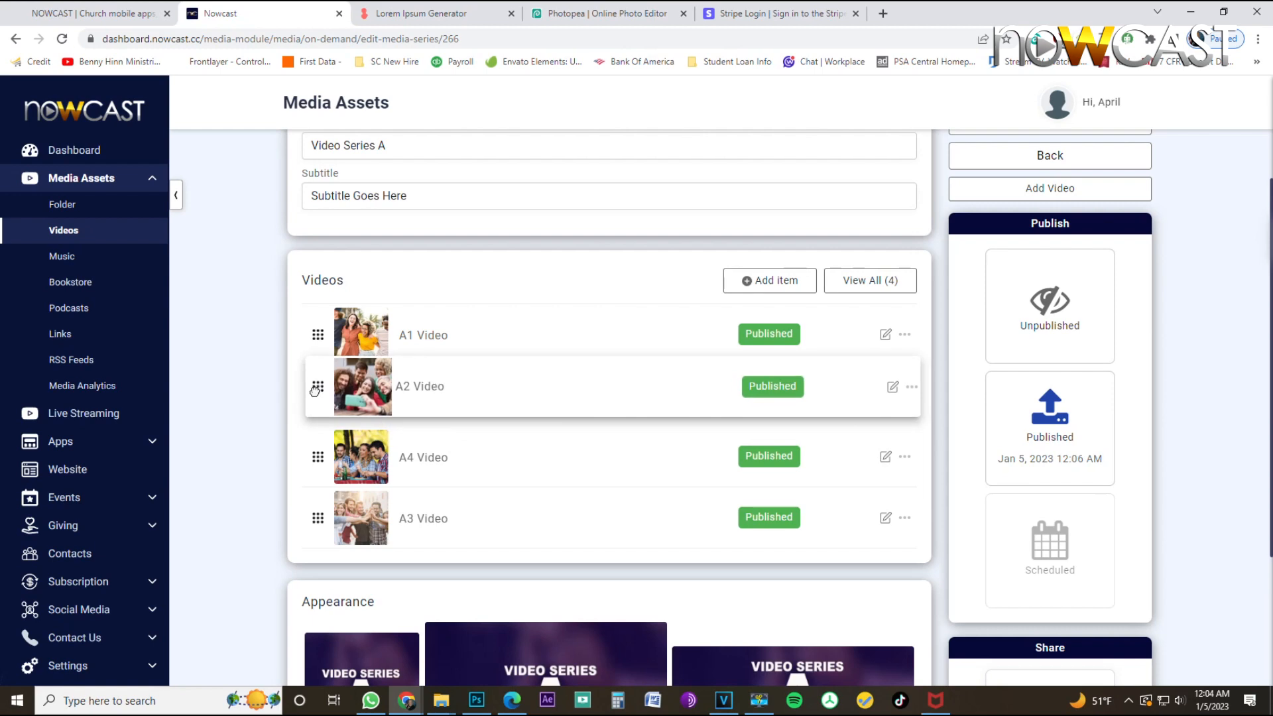
drag(316, 525, 318, 456)
scroll(994, 265, up, 2)
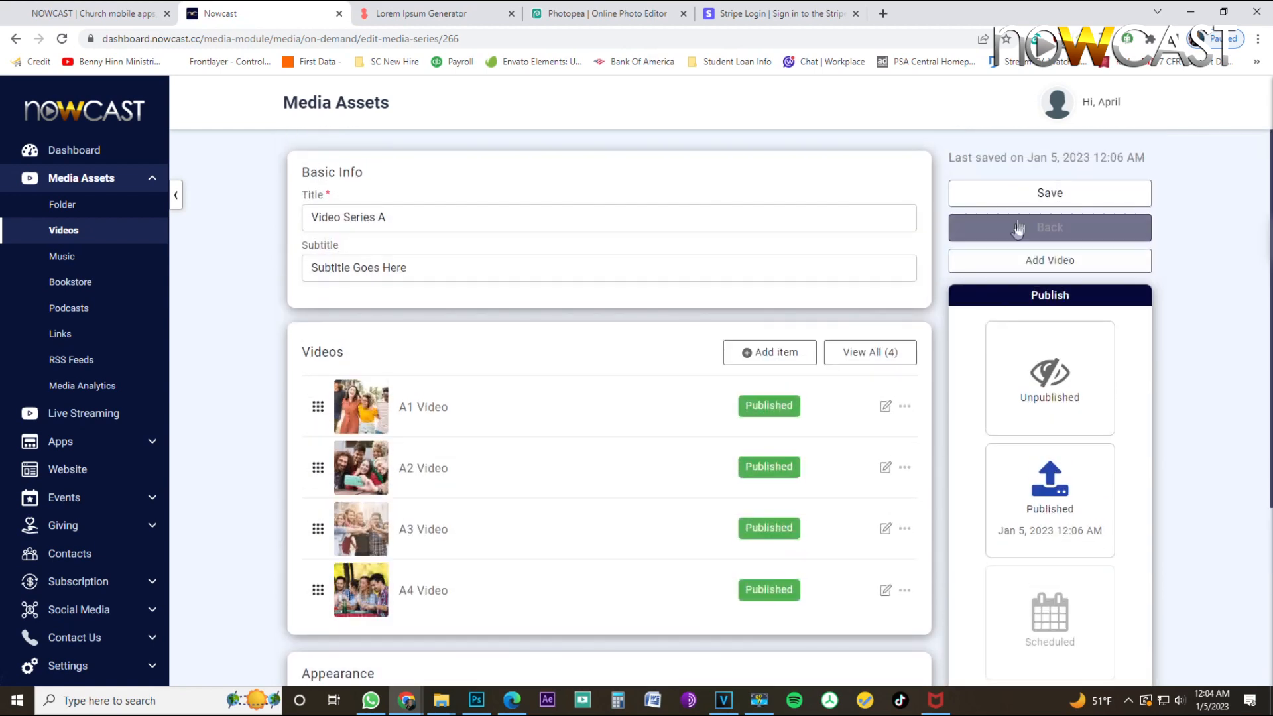
click(1025, 200)
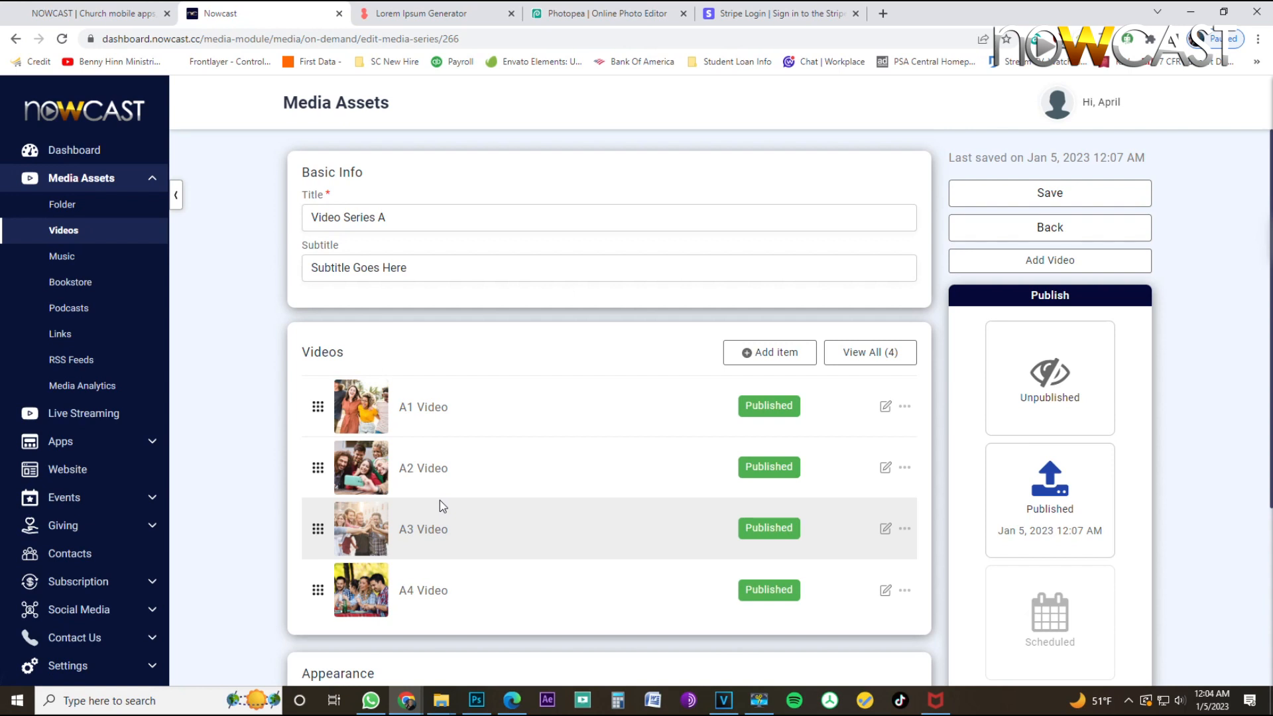